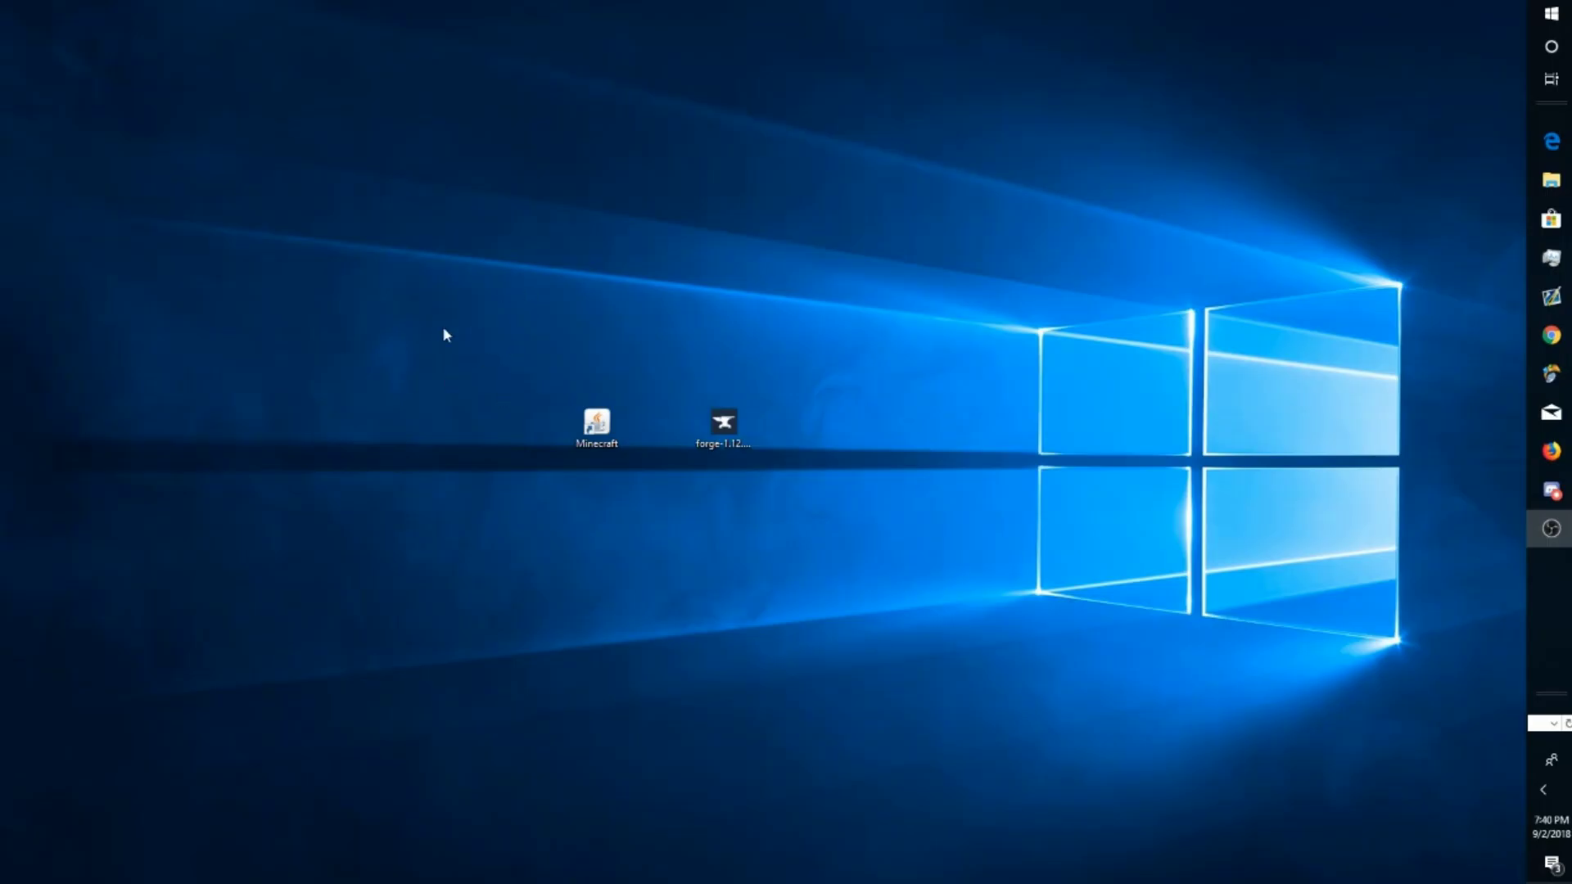
drag(439, 295, 435, 394)
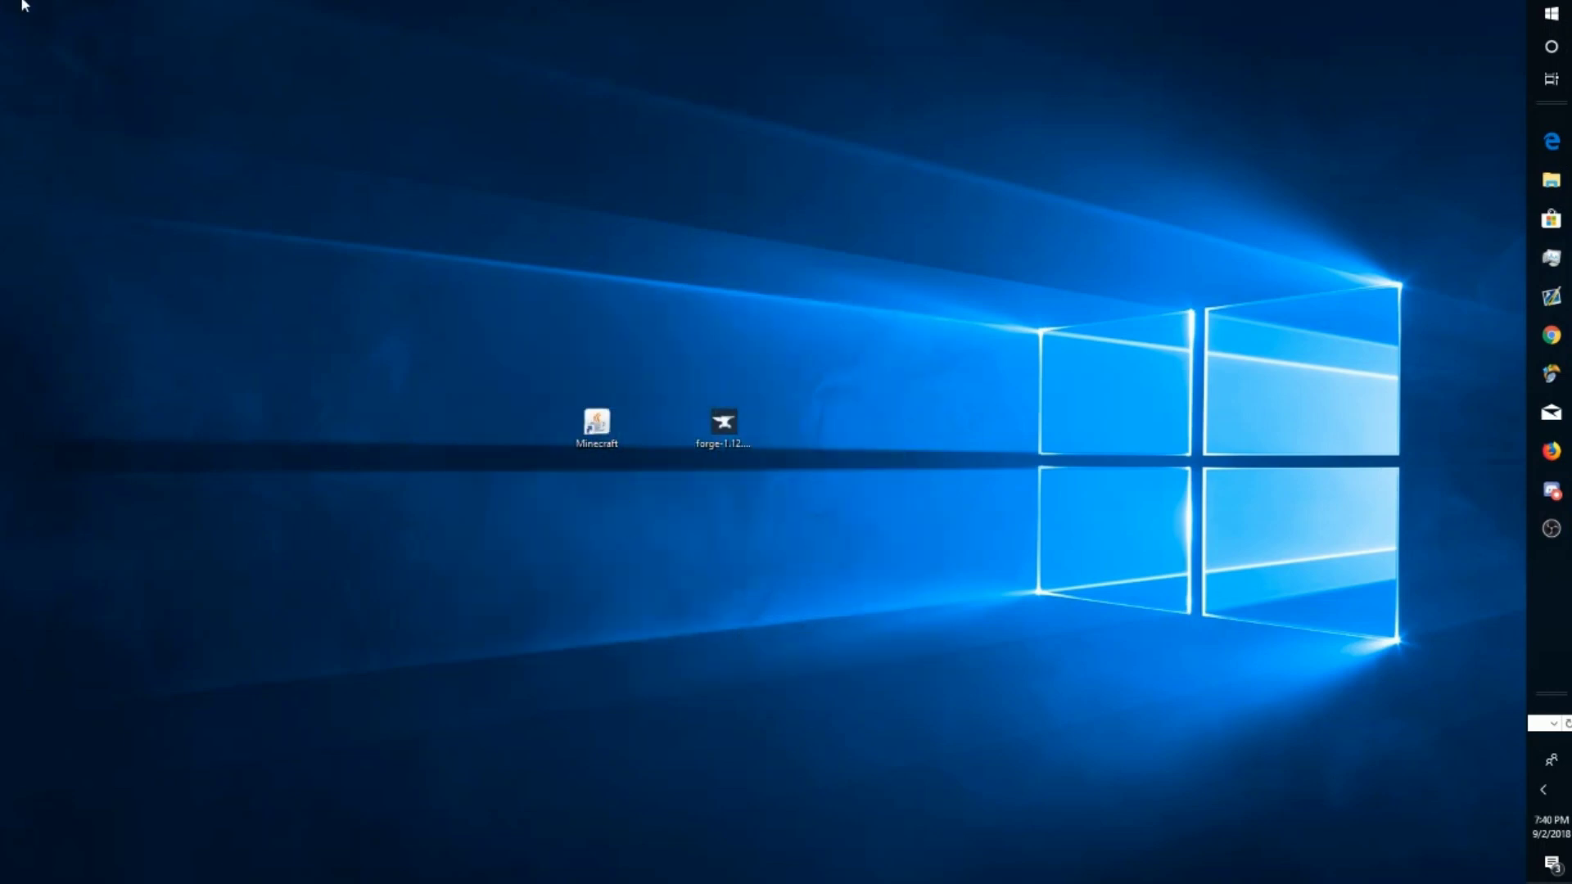
Switch to Chrome and download the recommended Windows installer for Minecraft Forge 1.12.2 - 14.23.4.2705, skipping the ad page.
click(1552, 335)
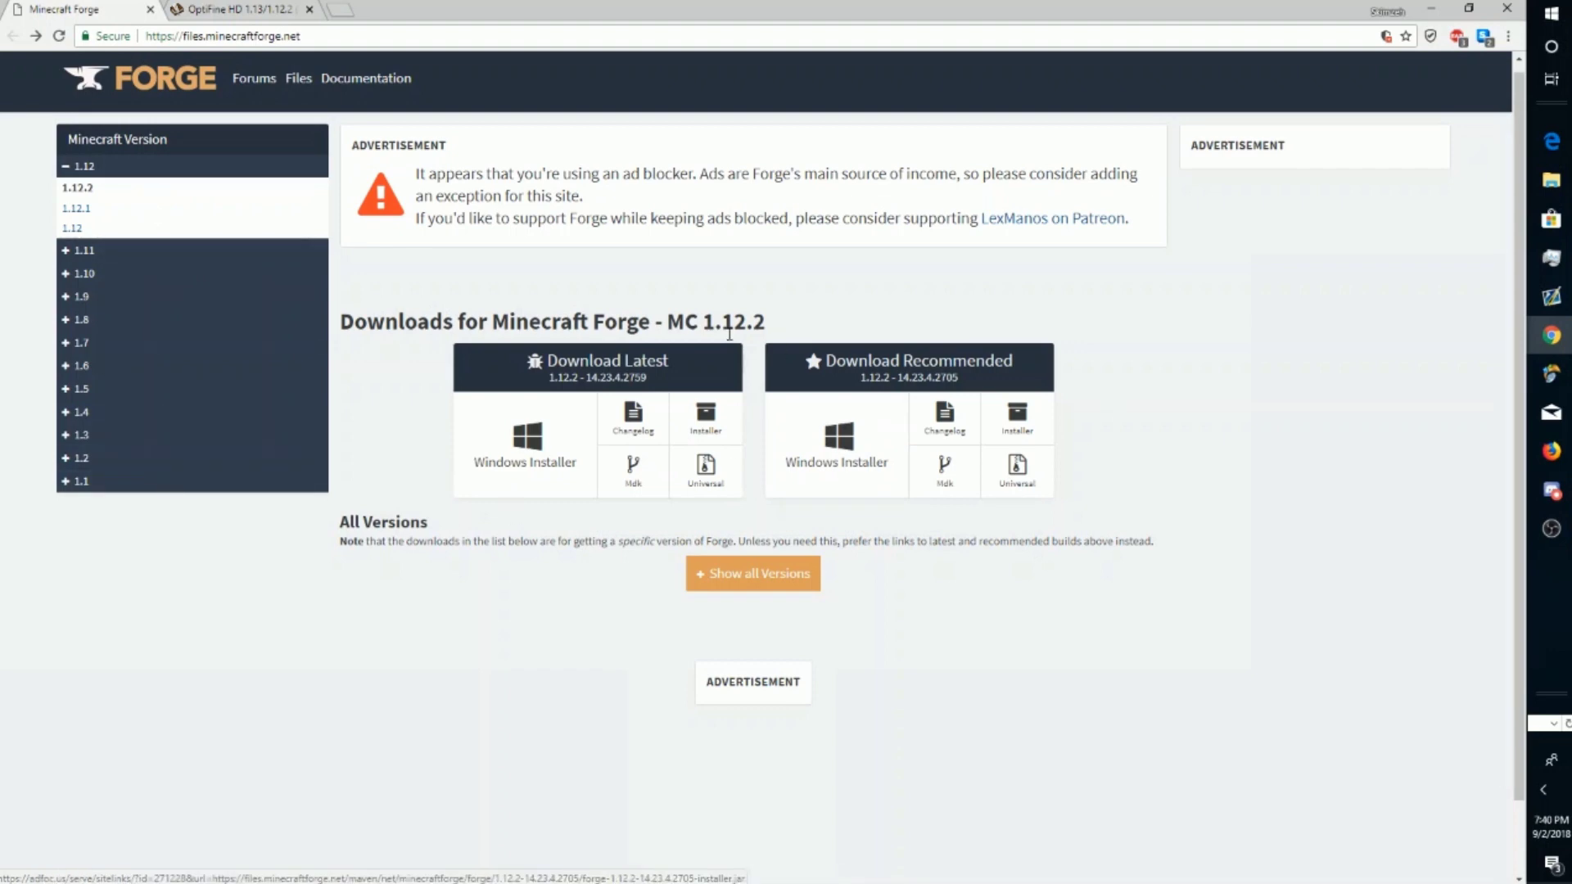
click(856, 468)
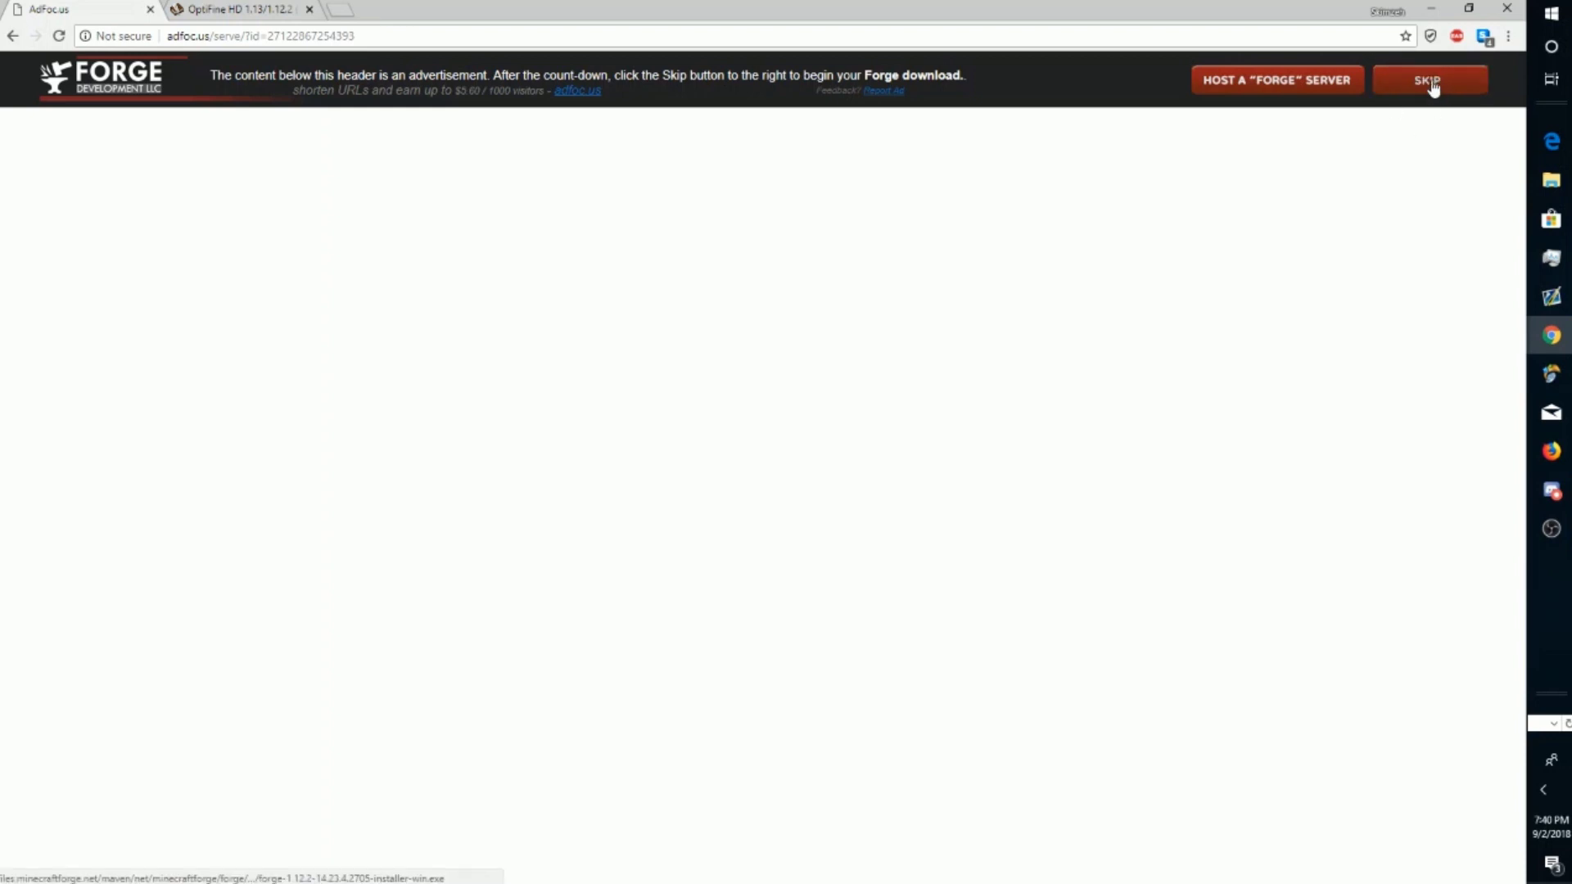
click(1427, 80)
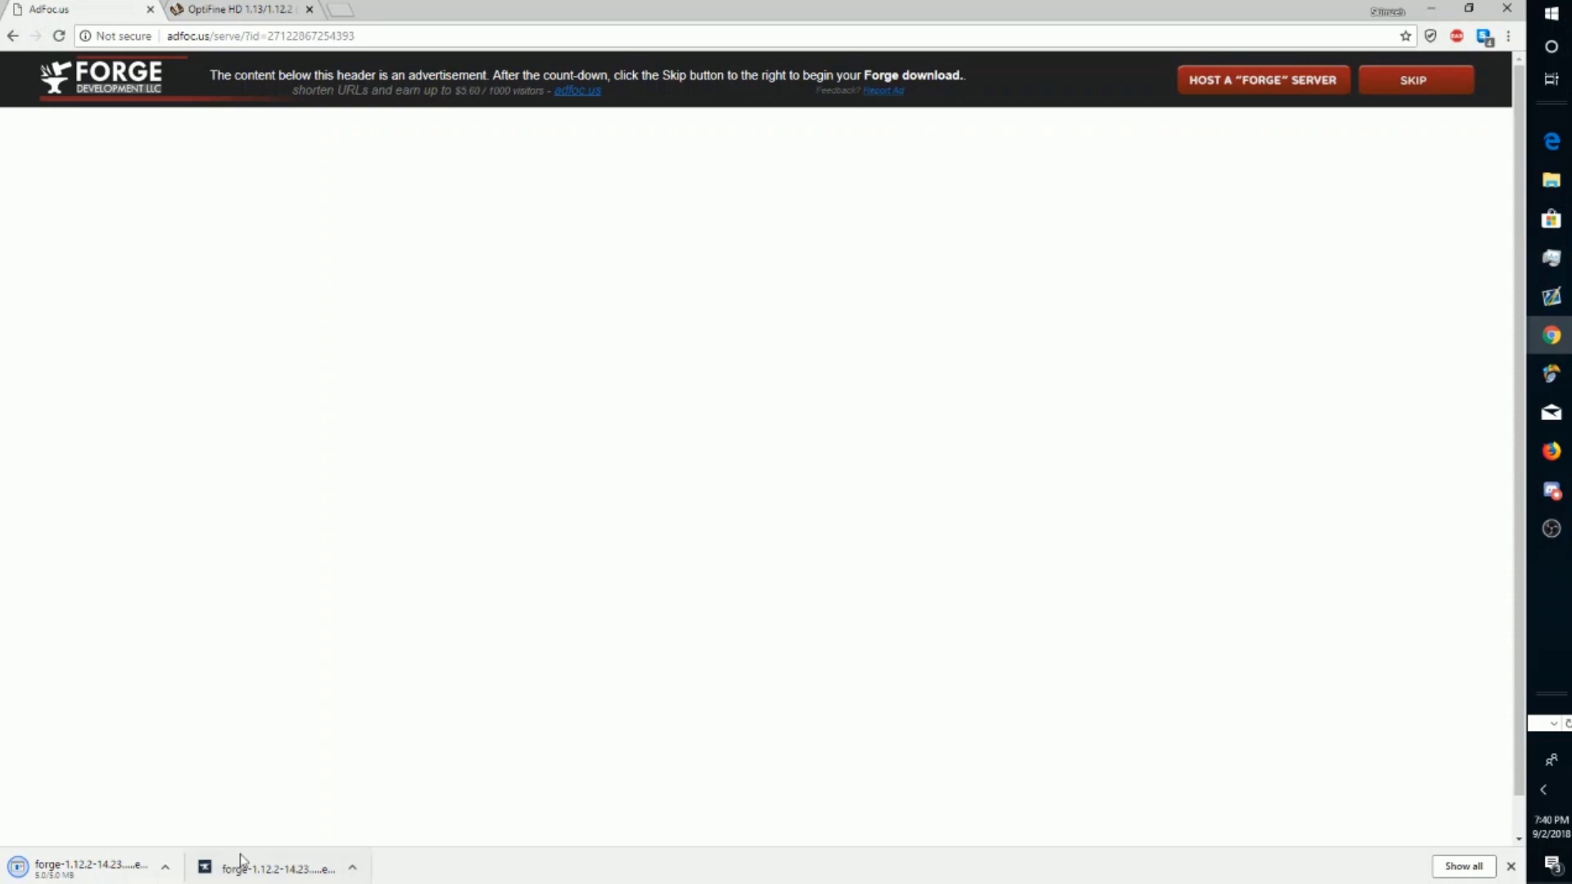
click(352, 869)
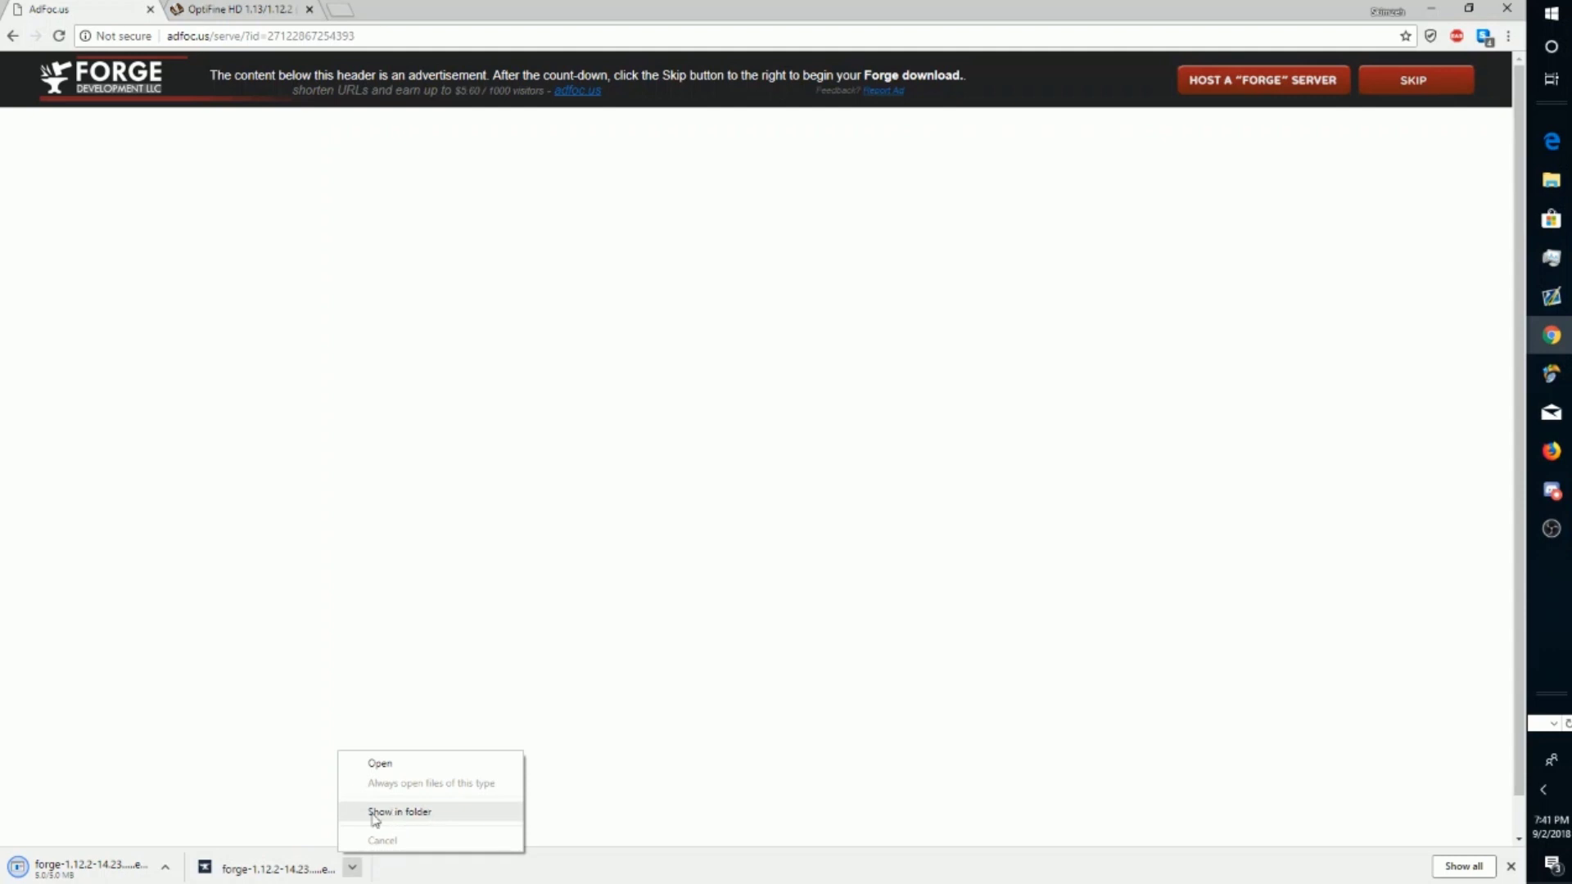
click(1273, 275)
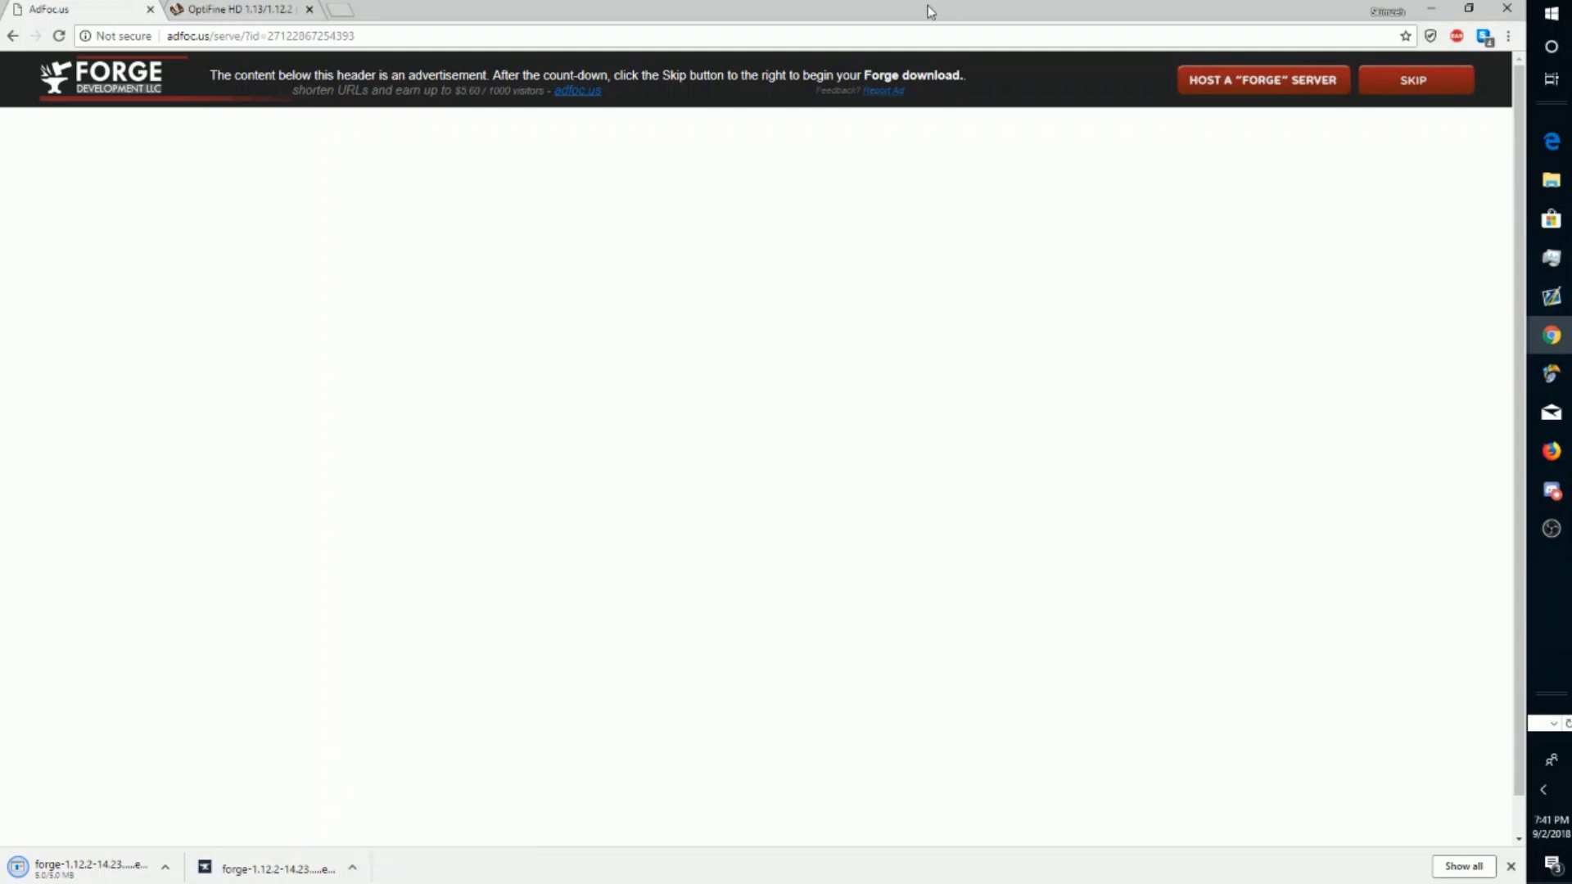
Open the Forge installer from the desktop to view its install options, and cancel it.
key(super+d)
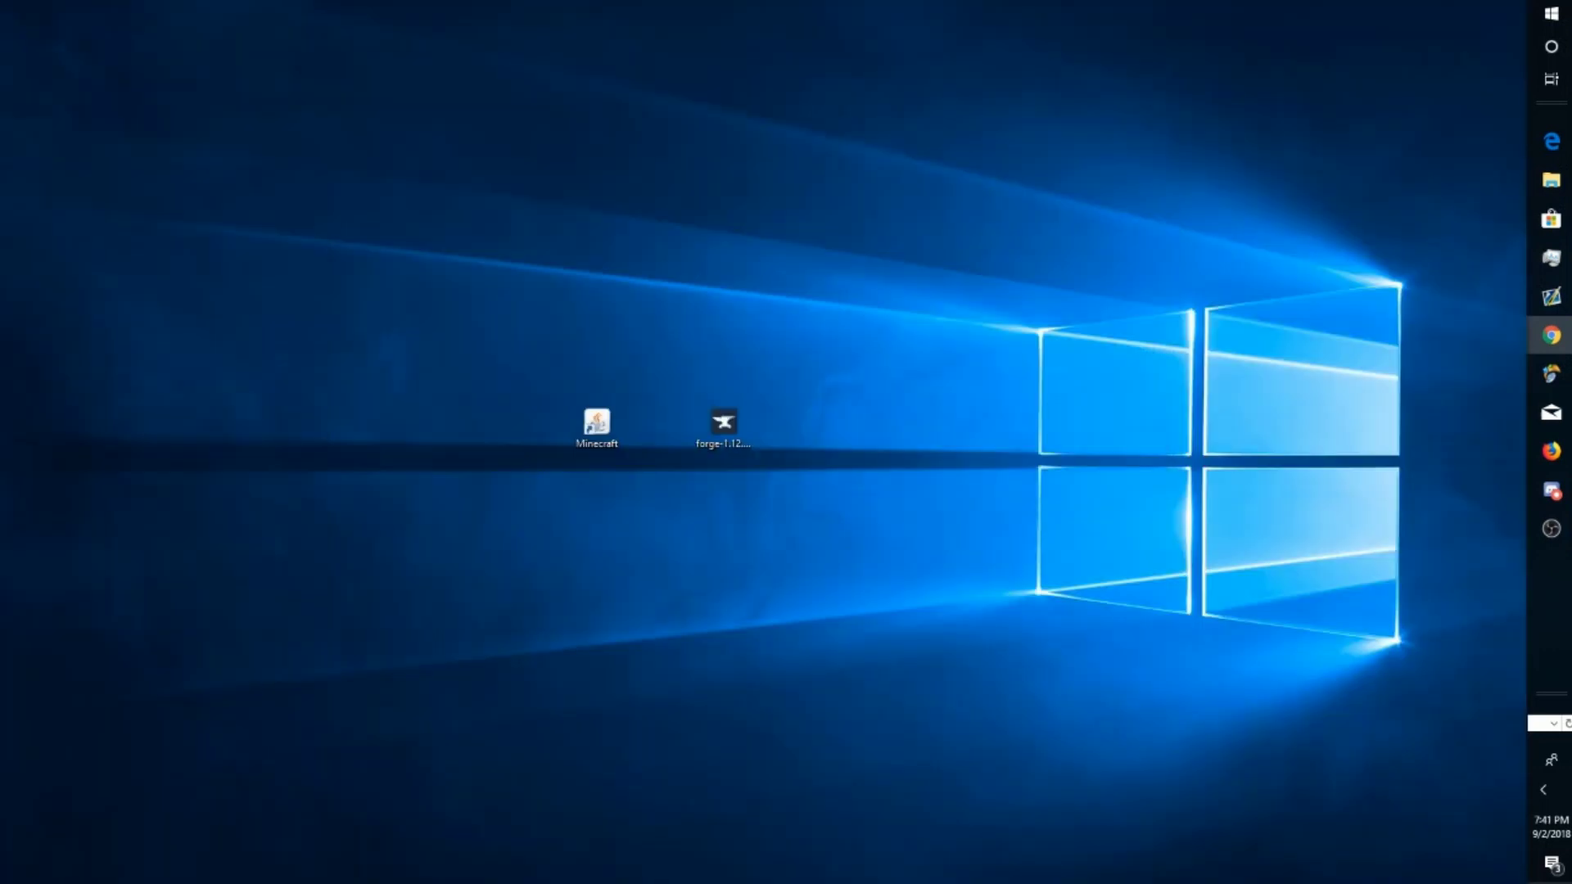
double_click(728, 427)
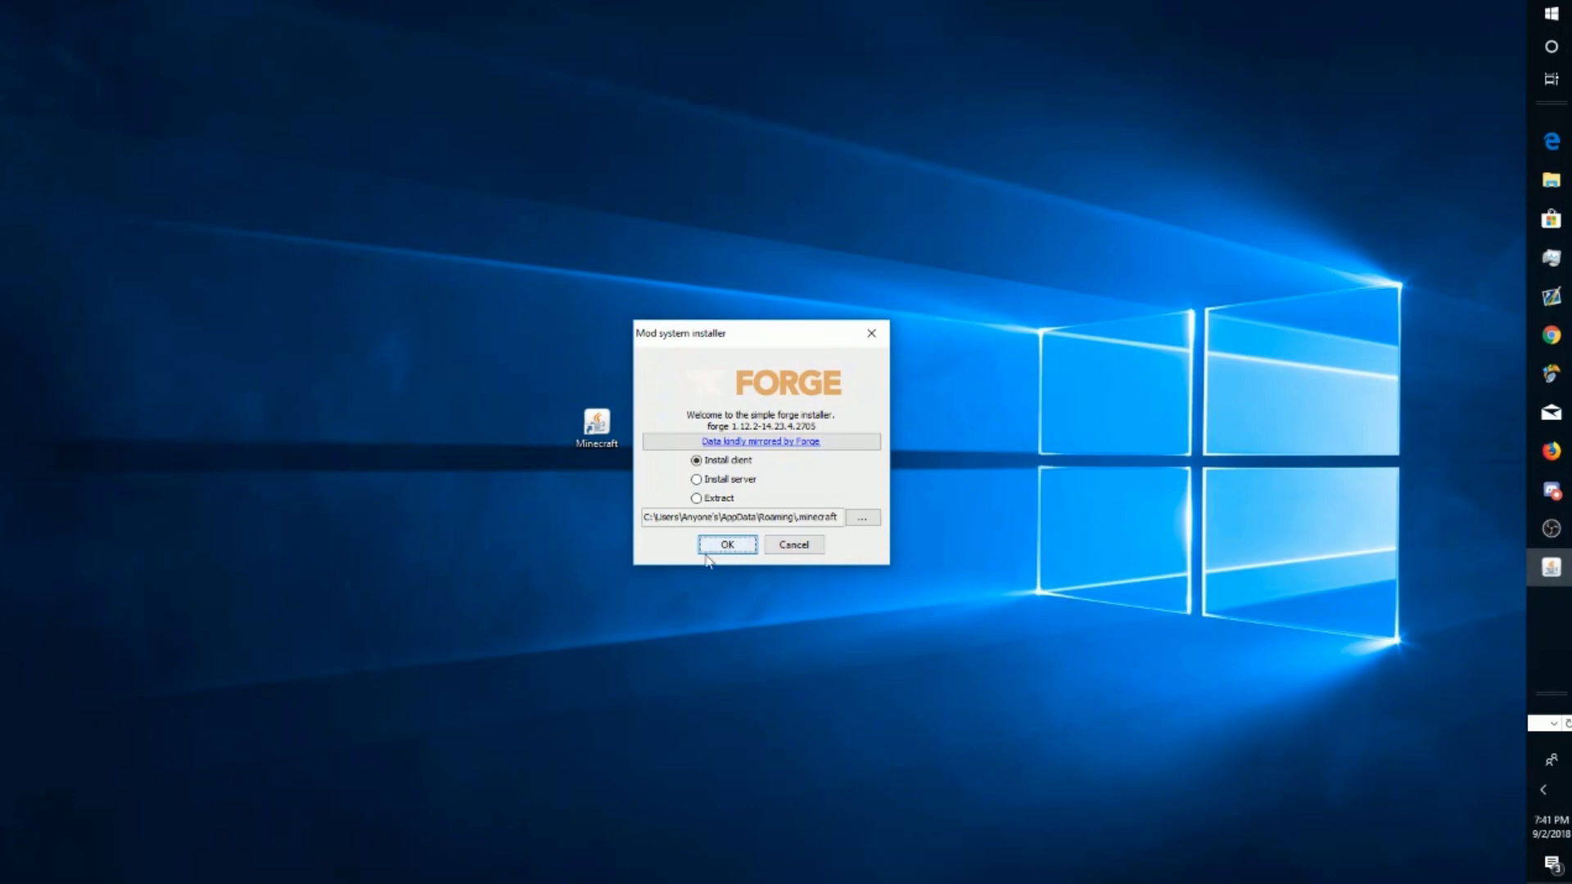
click(793, 547)
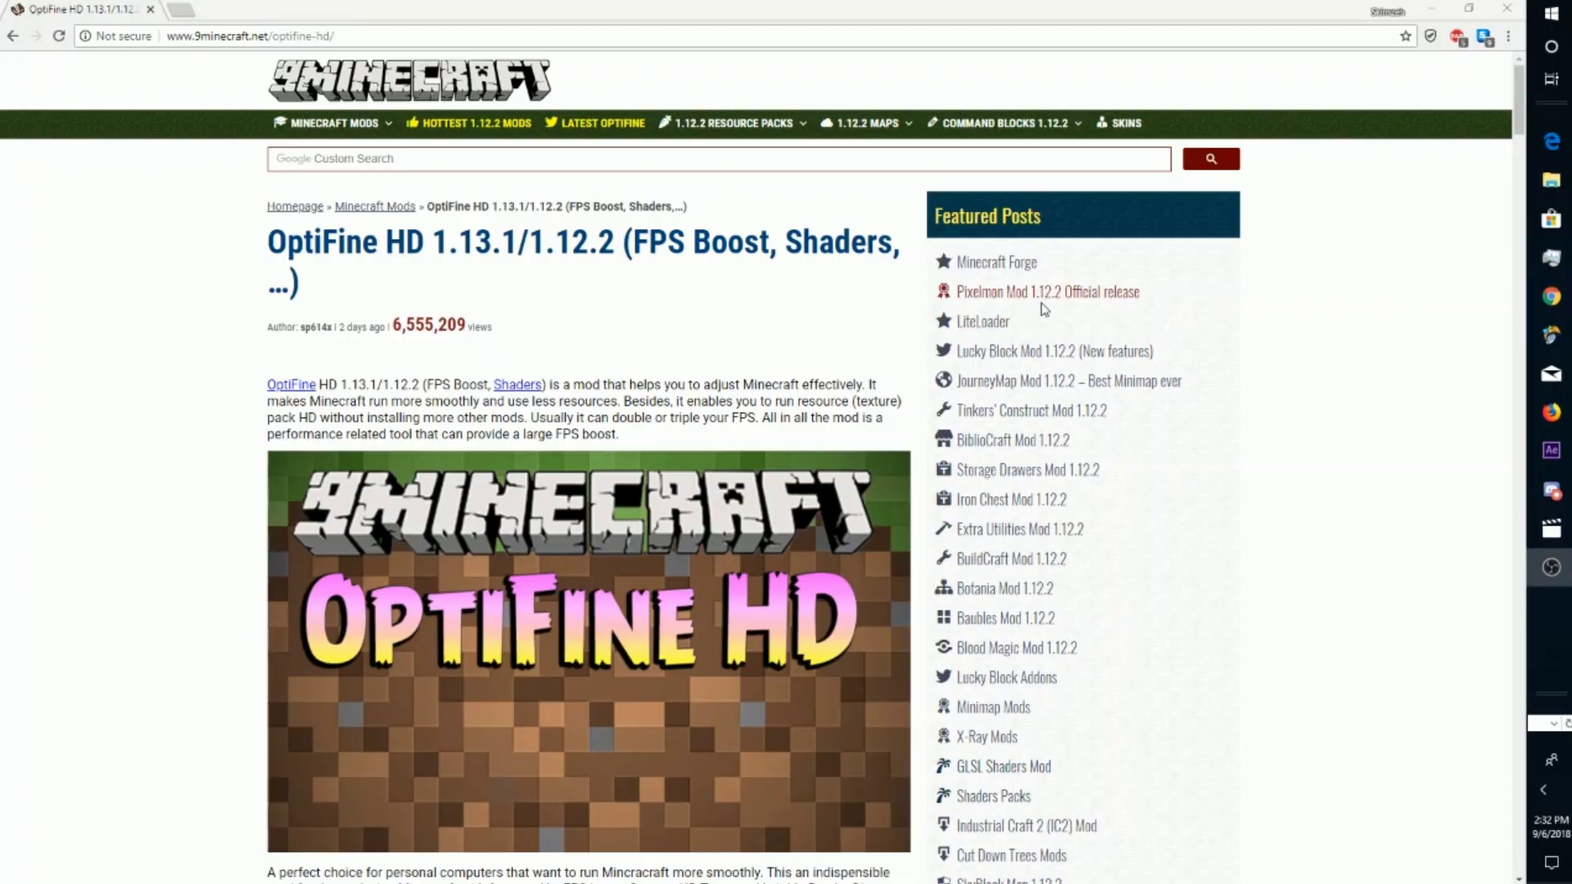
Download OptiFine_1.12.2_HD_U_C8.jar from the 9Minecraft OptiFine HD page and keep the file.
drag(1518, 123, 1514, 691)
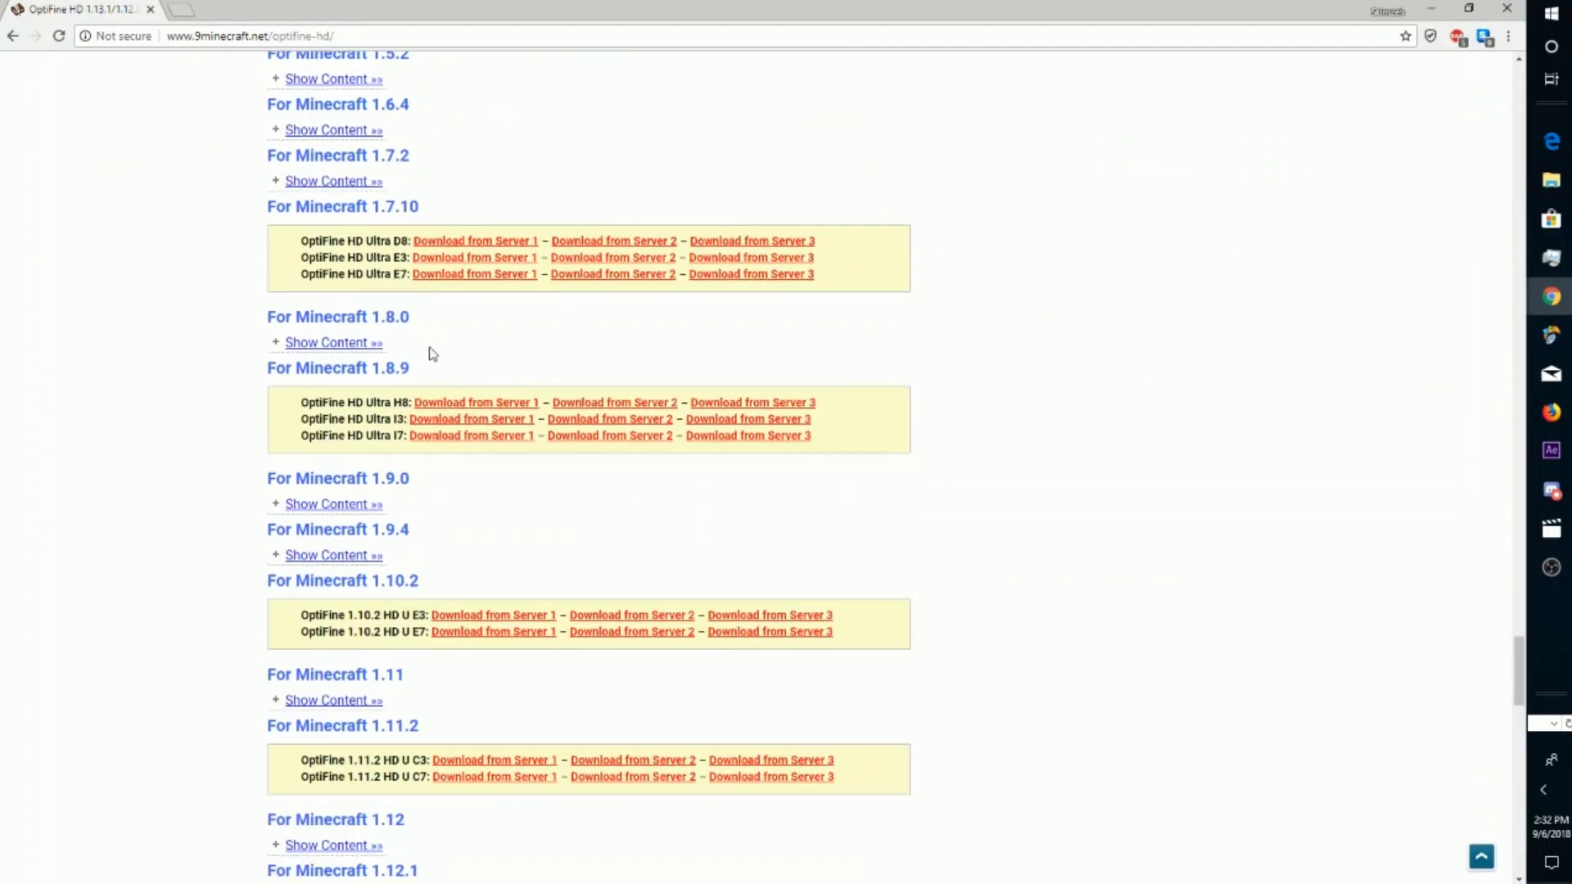
scroll(527, 545, down, 3)
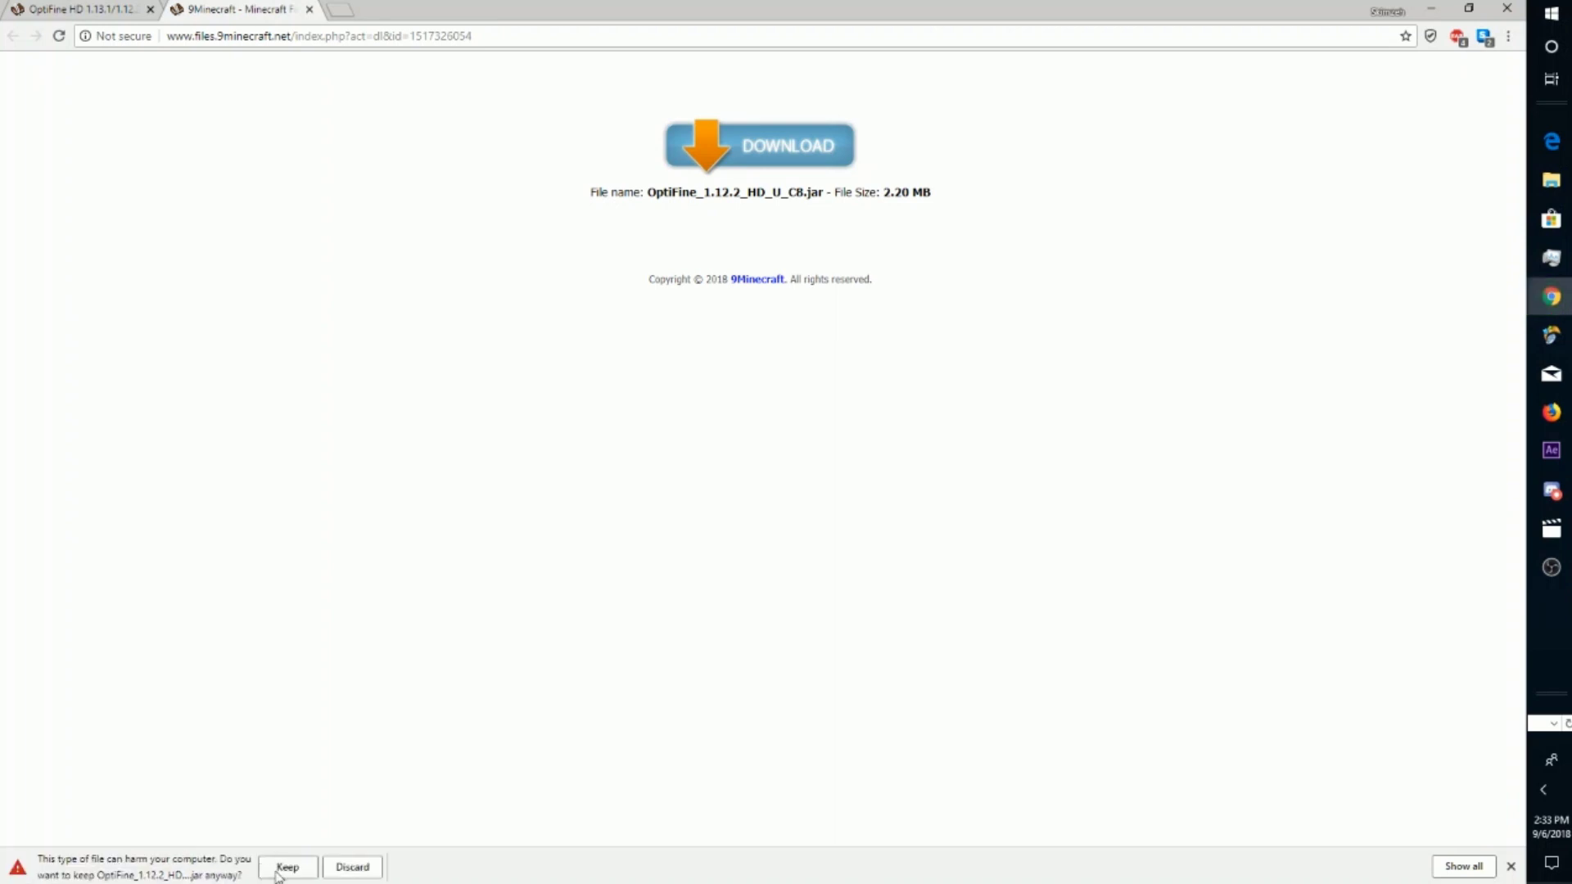
click(286, 868)
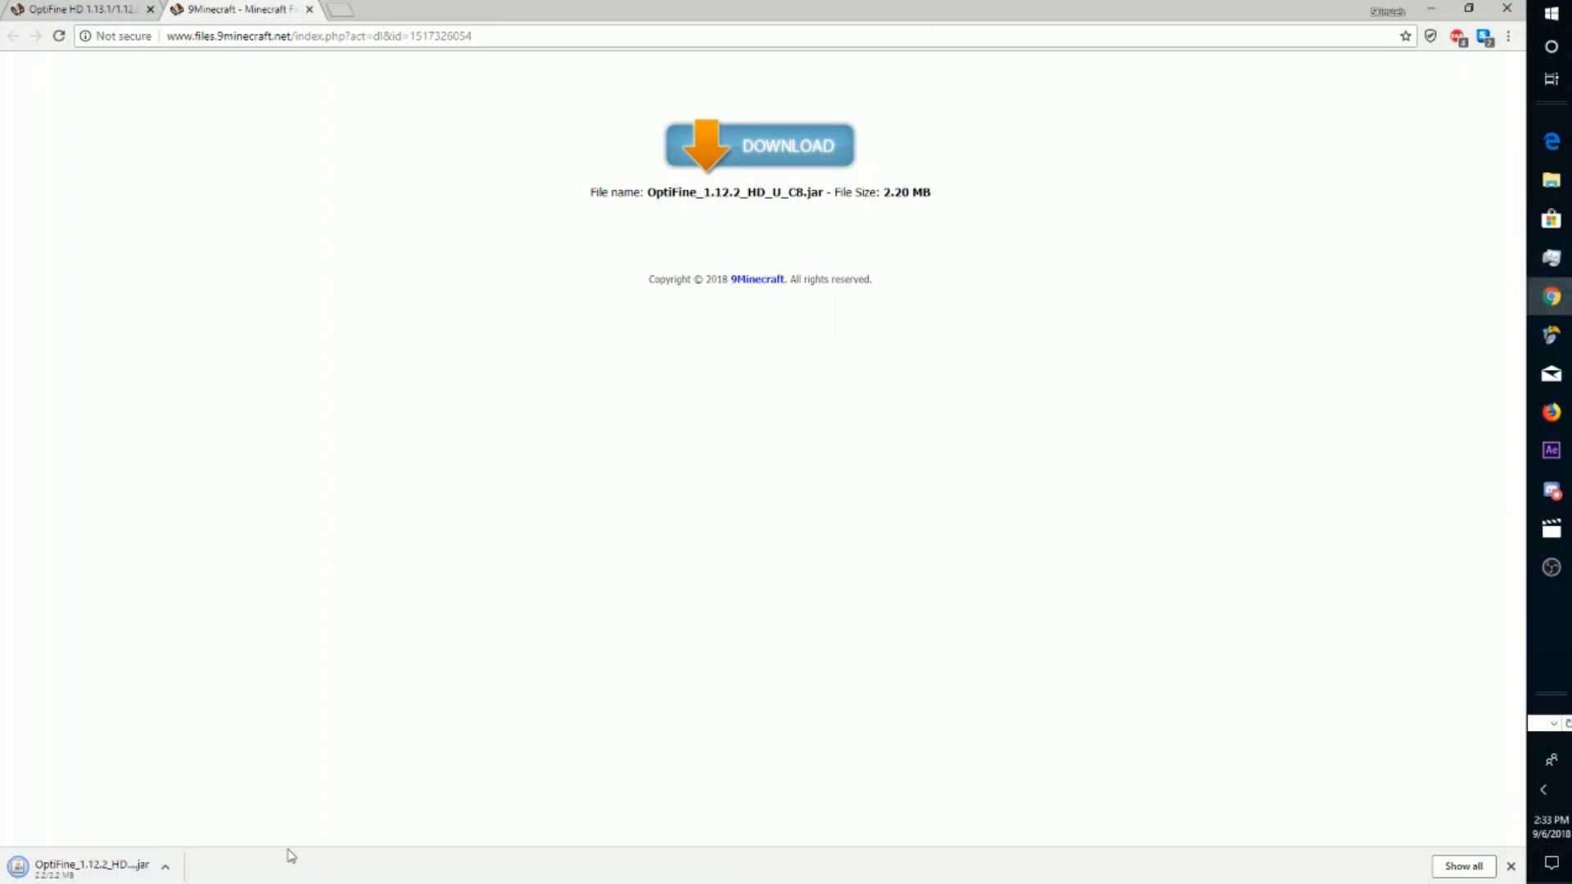
click(165, 869)
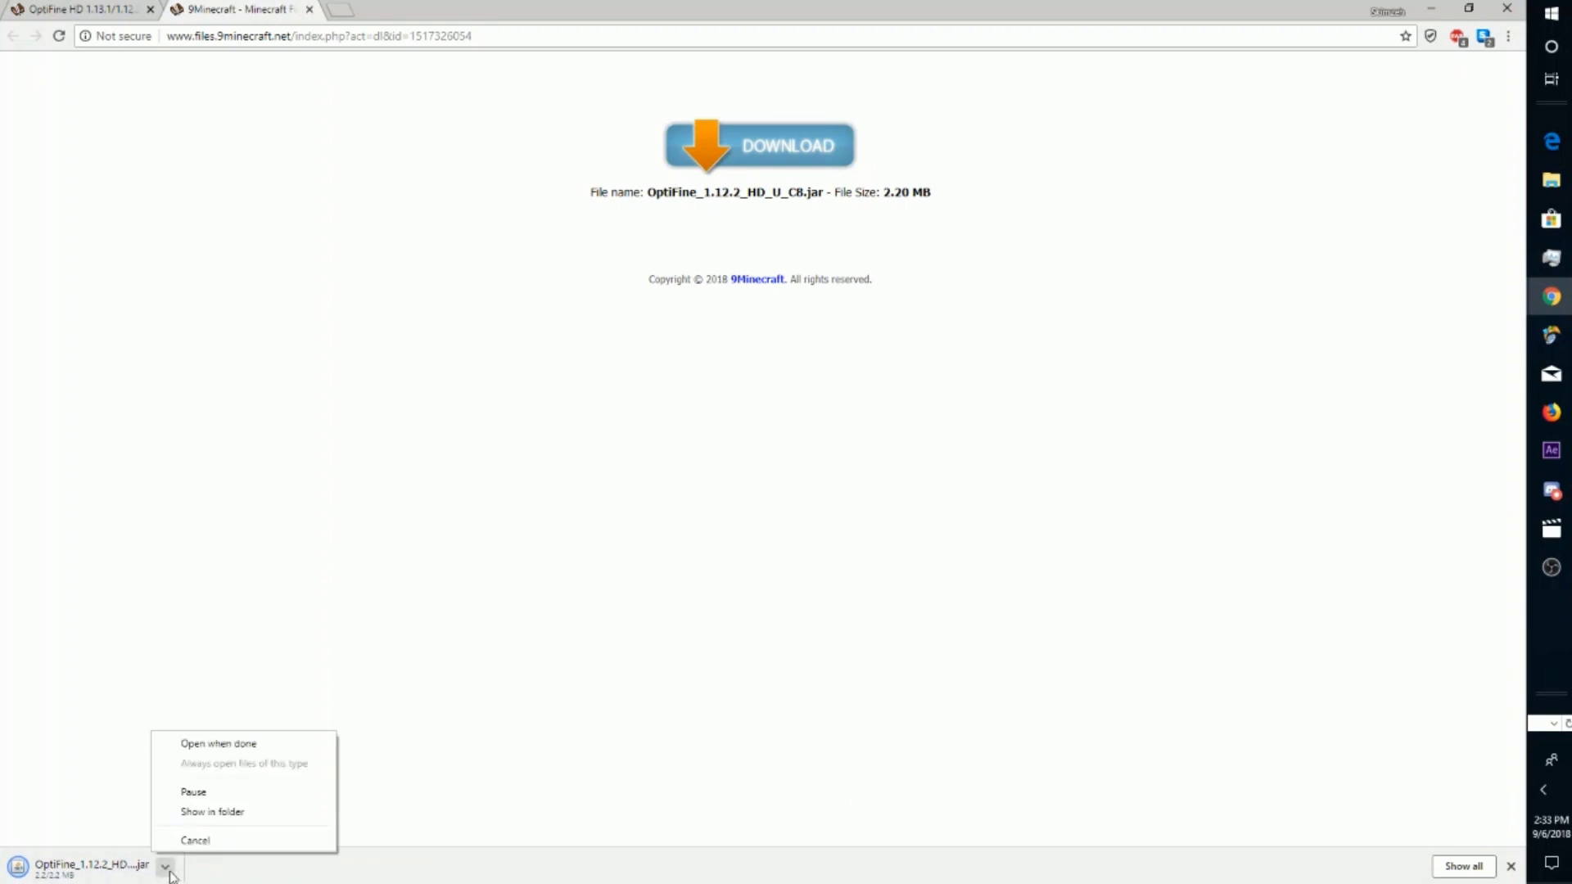
click(460, 754)
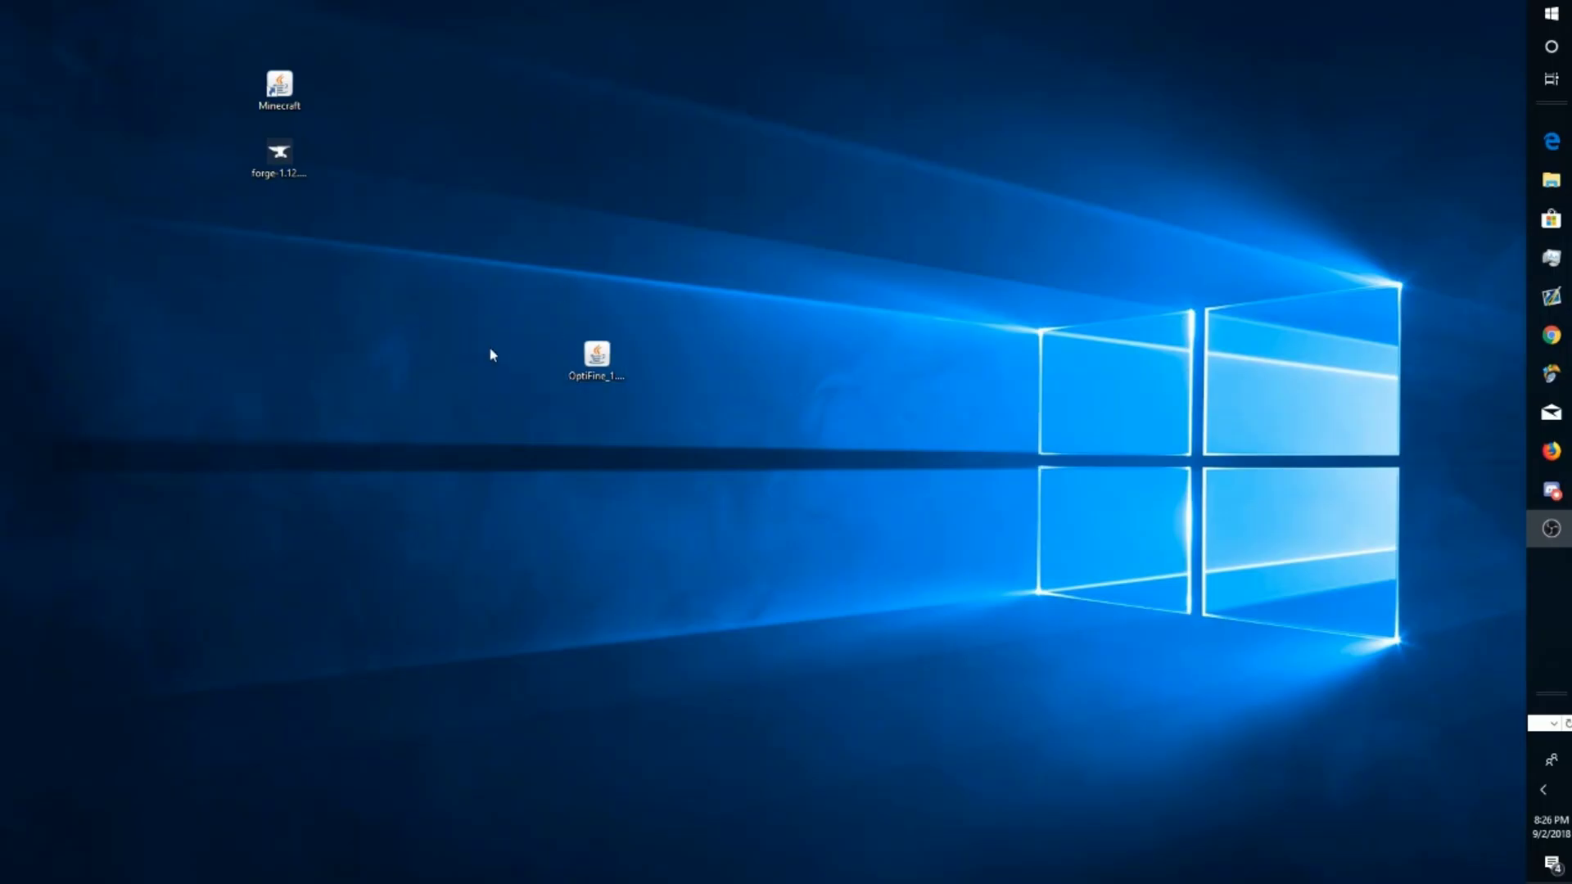
drag(499, 290, 810, 539)
drag(495, 232, 1015, 156)
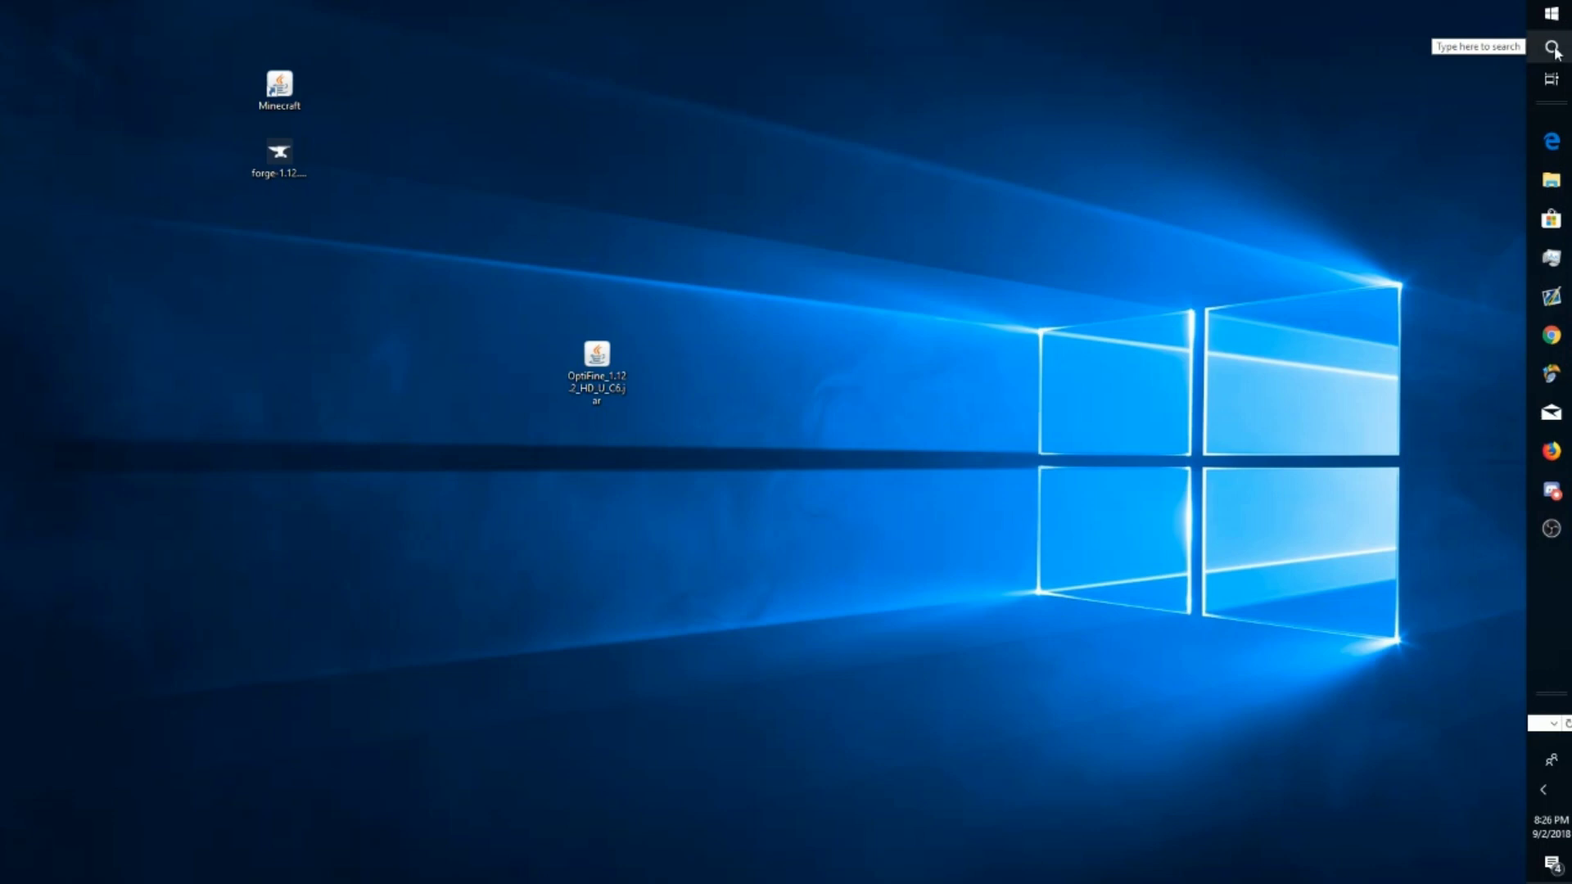
Find the %appdata% folder and move the OptiFine jar from the desktop into the mods folder inside .minecraft.
click(1552, 48)
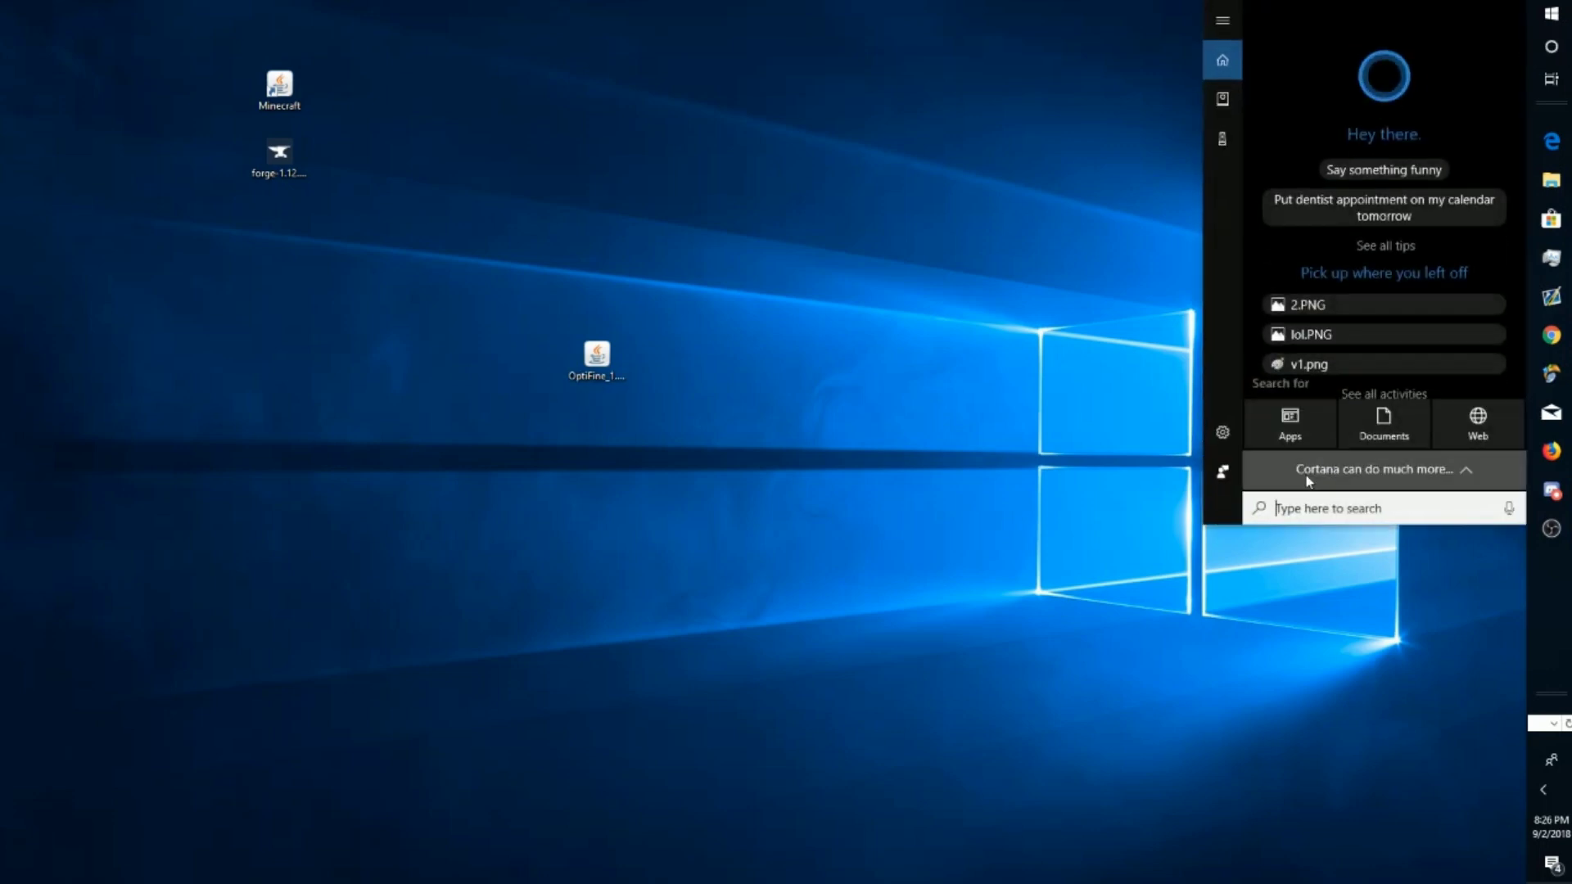
text(%)
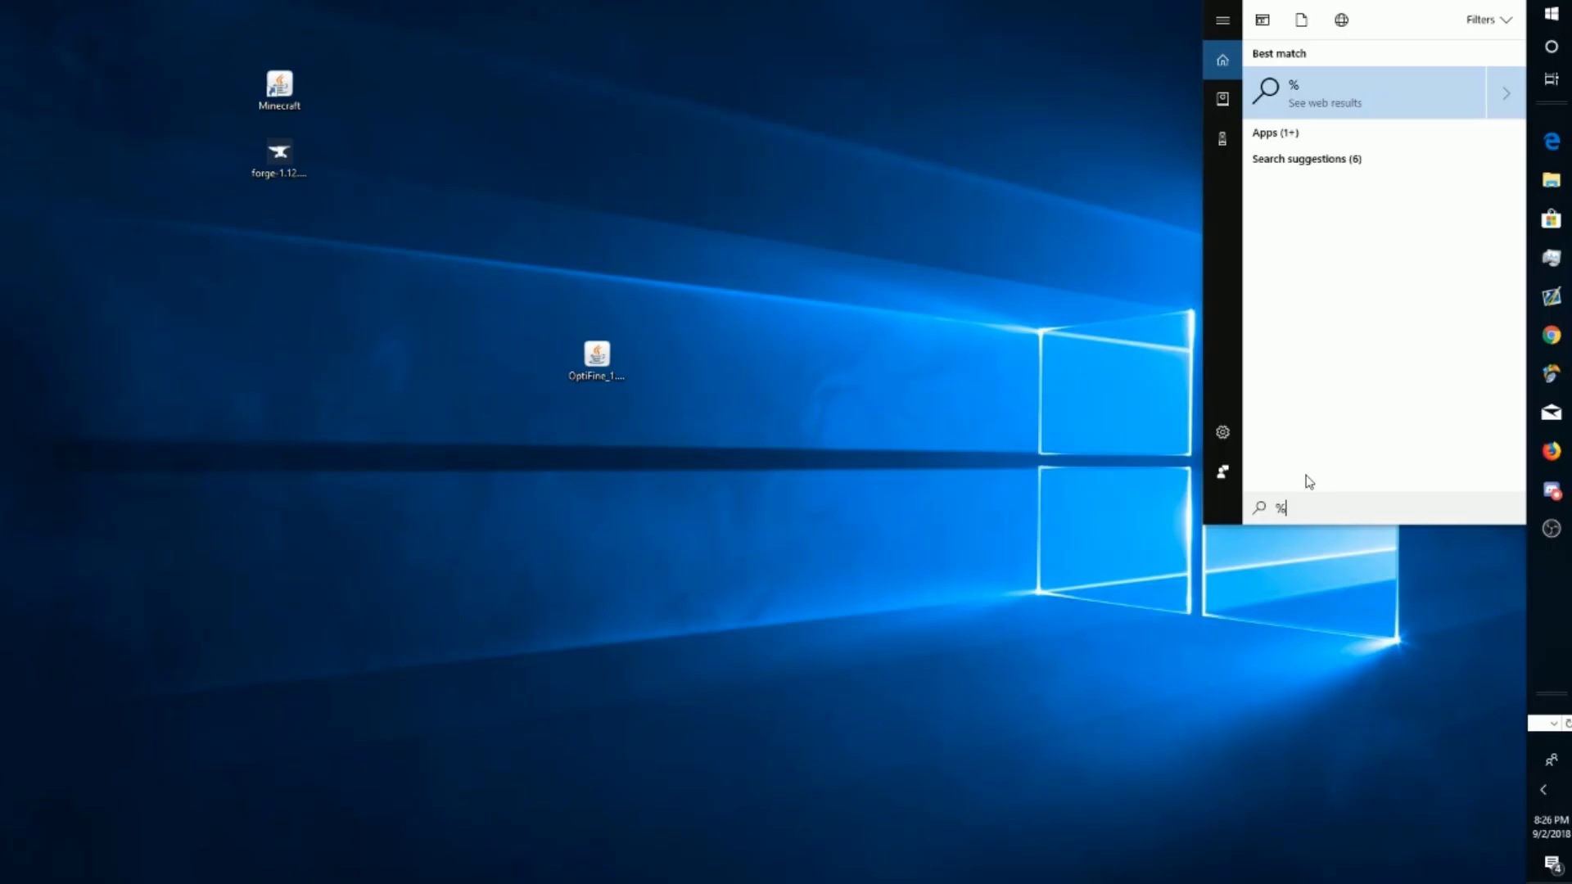
text(appdata%)
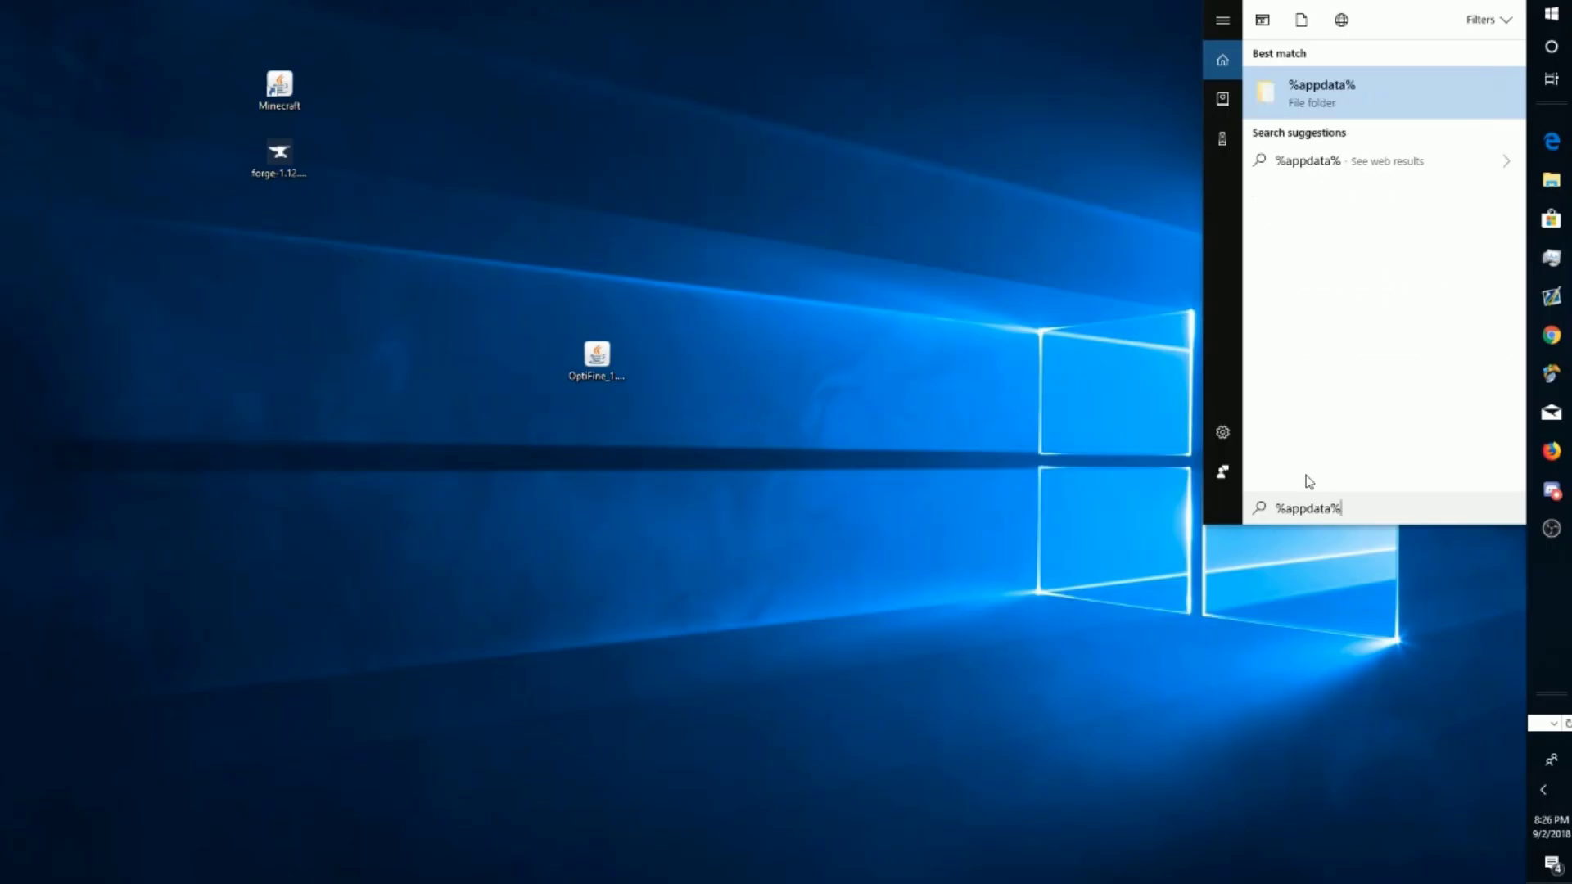
key(Return)
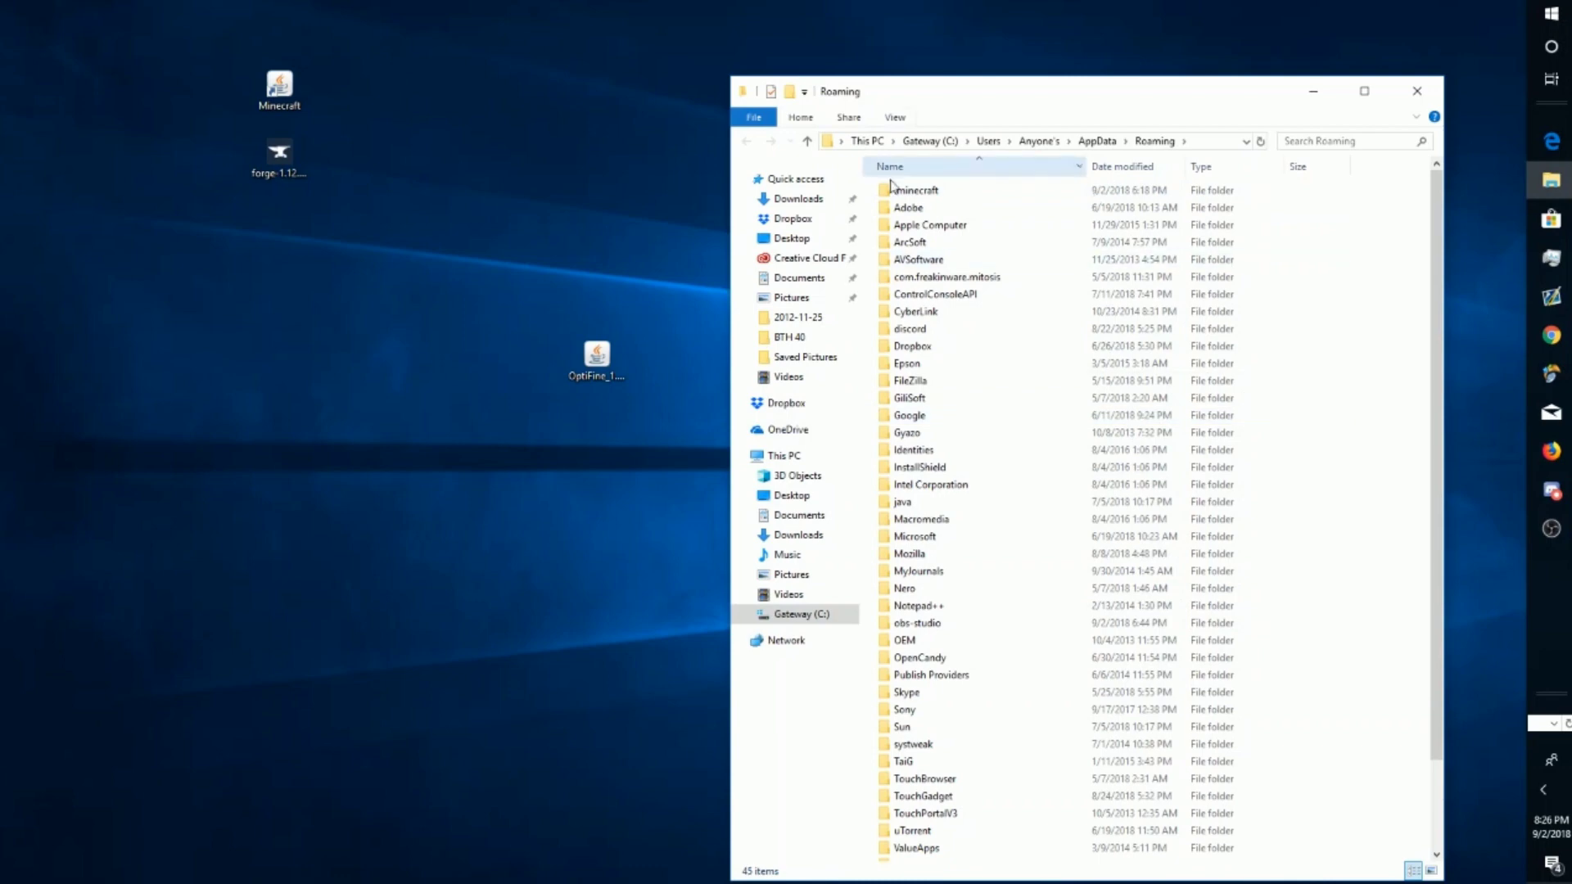
double_click(935, 193)
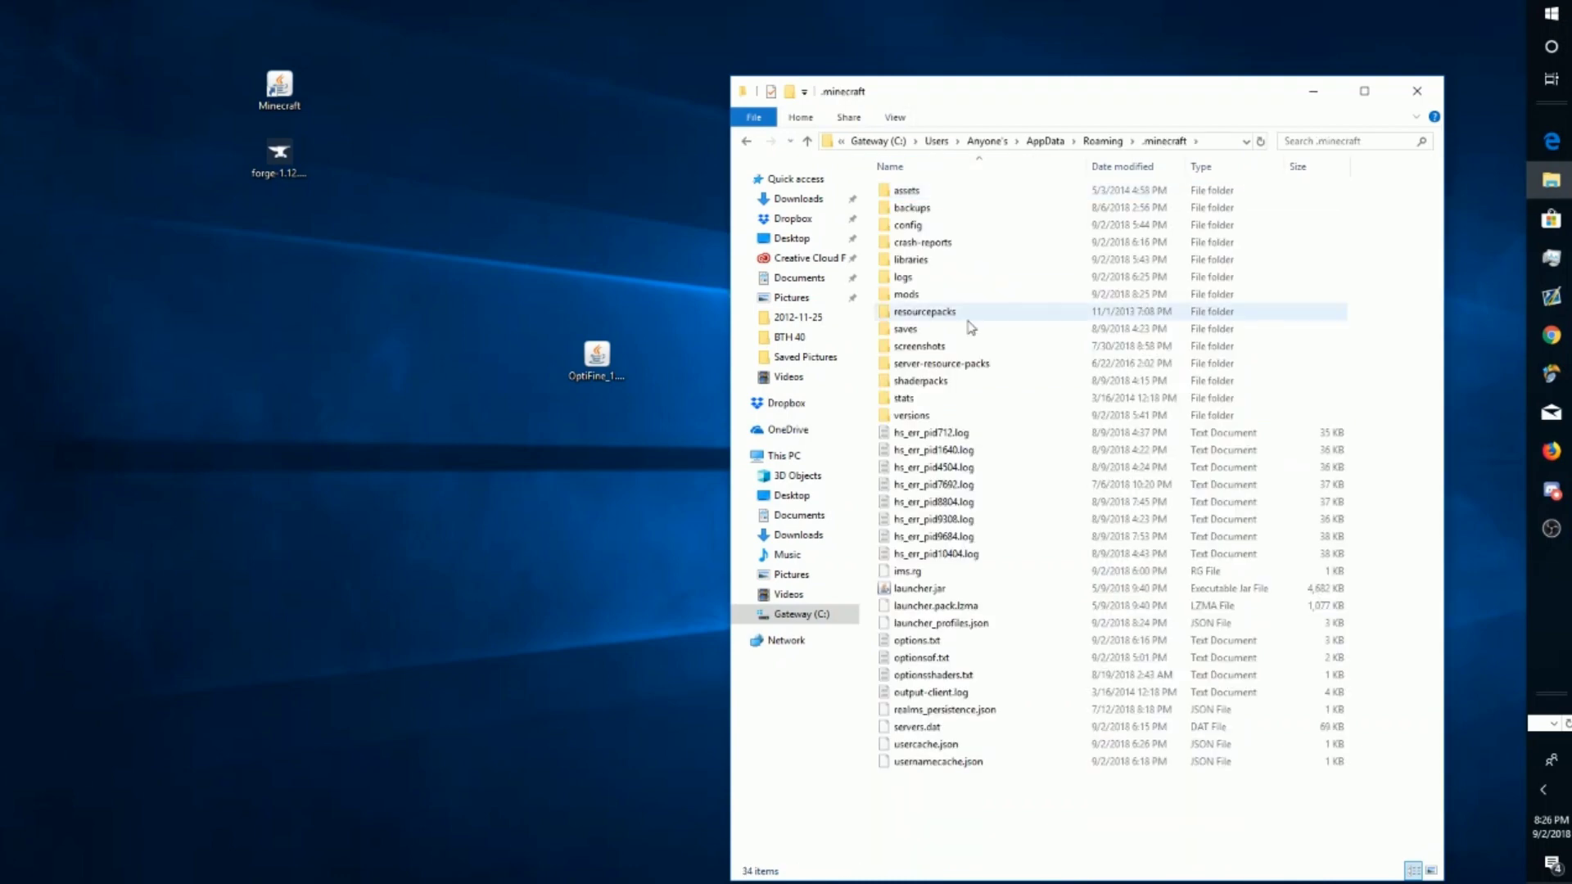
double_click(950, 296)
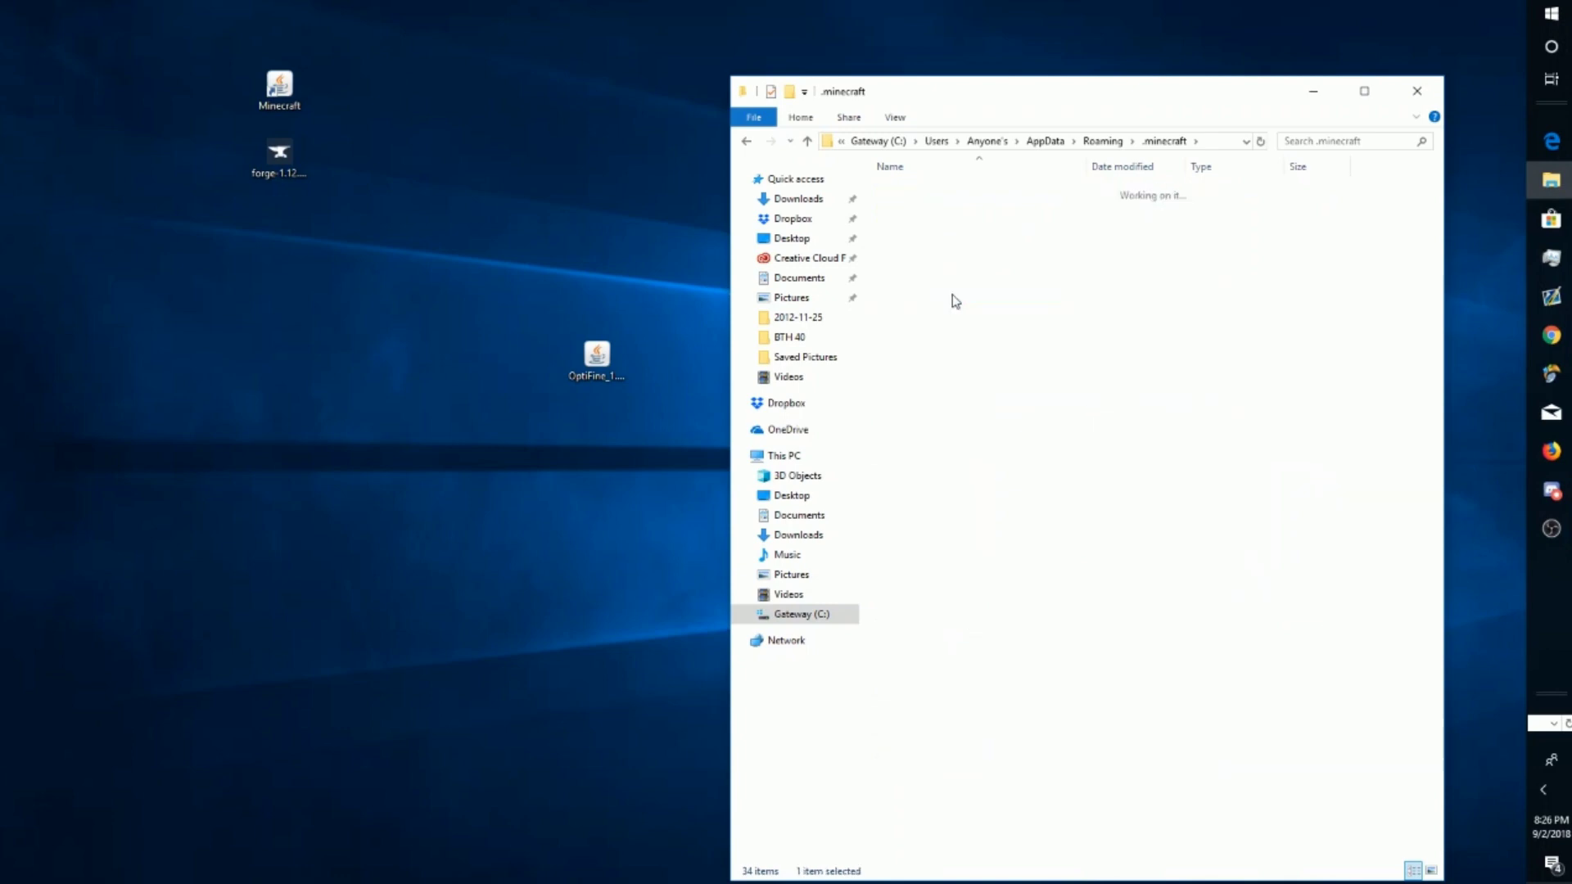
drag(584, 363, 1053, 340)
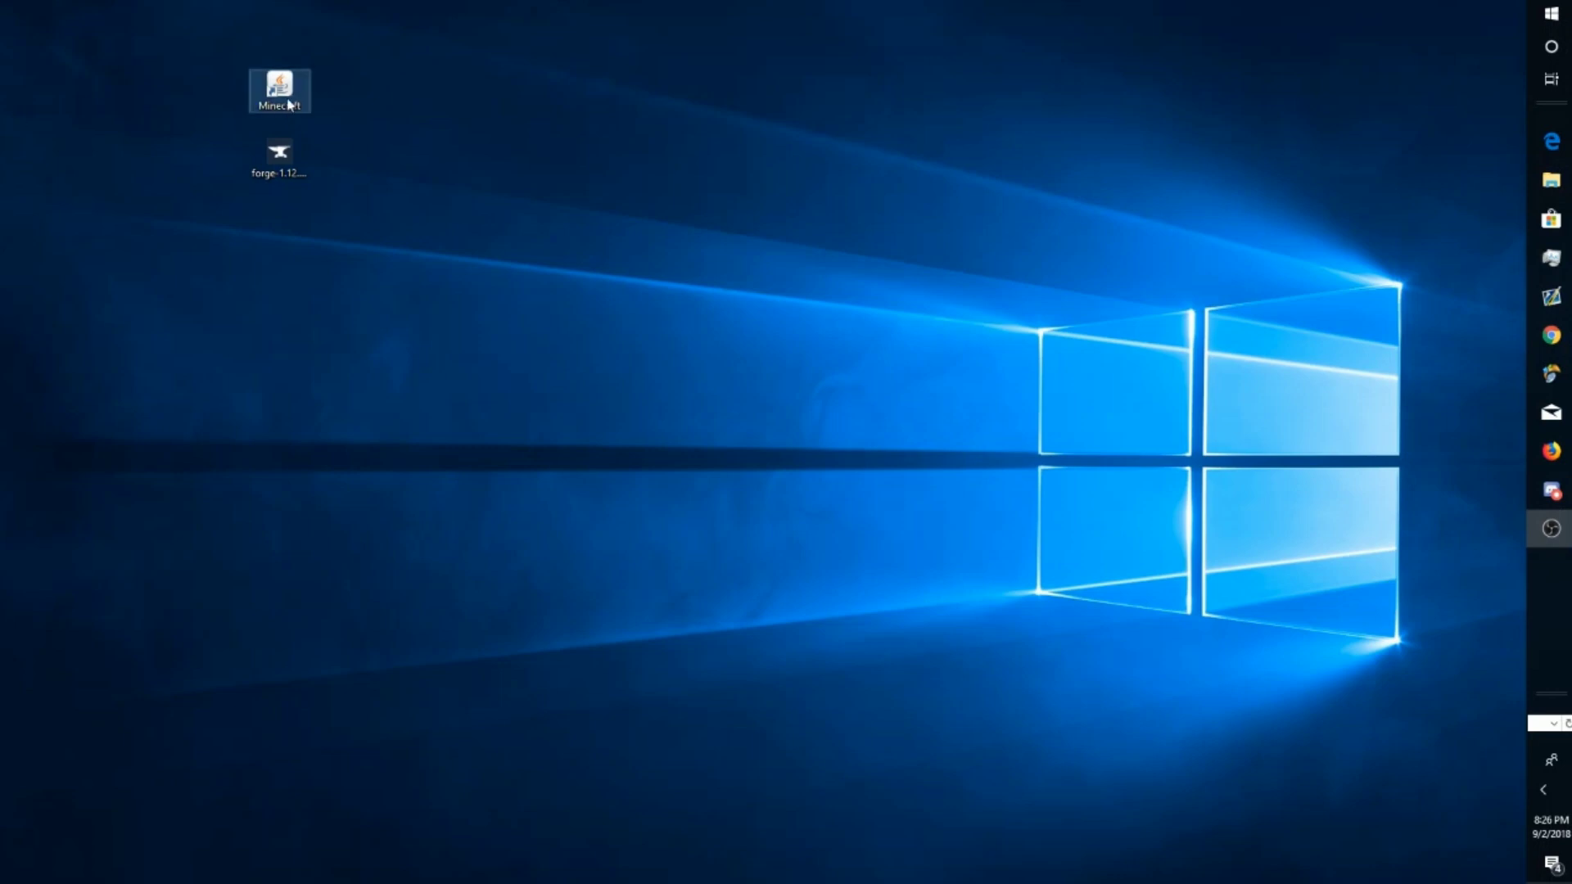
In the Minecraft Launcher, create a profile using release 1.12.2-forge1.12.2-14.23.4.2705 and start the game with it.
double_click(287, 100)
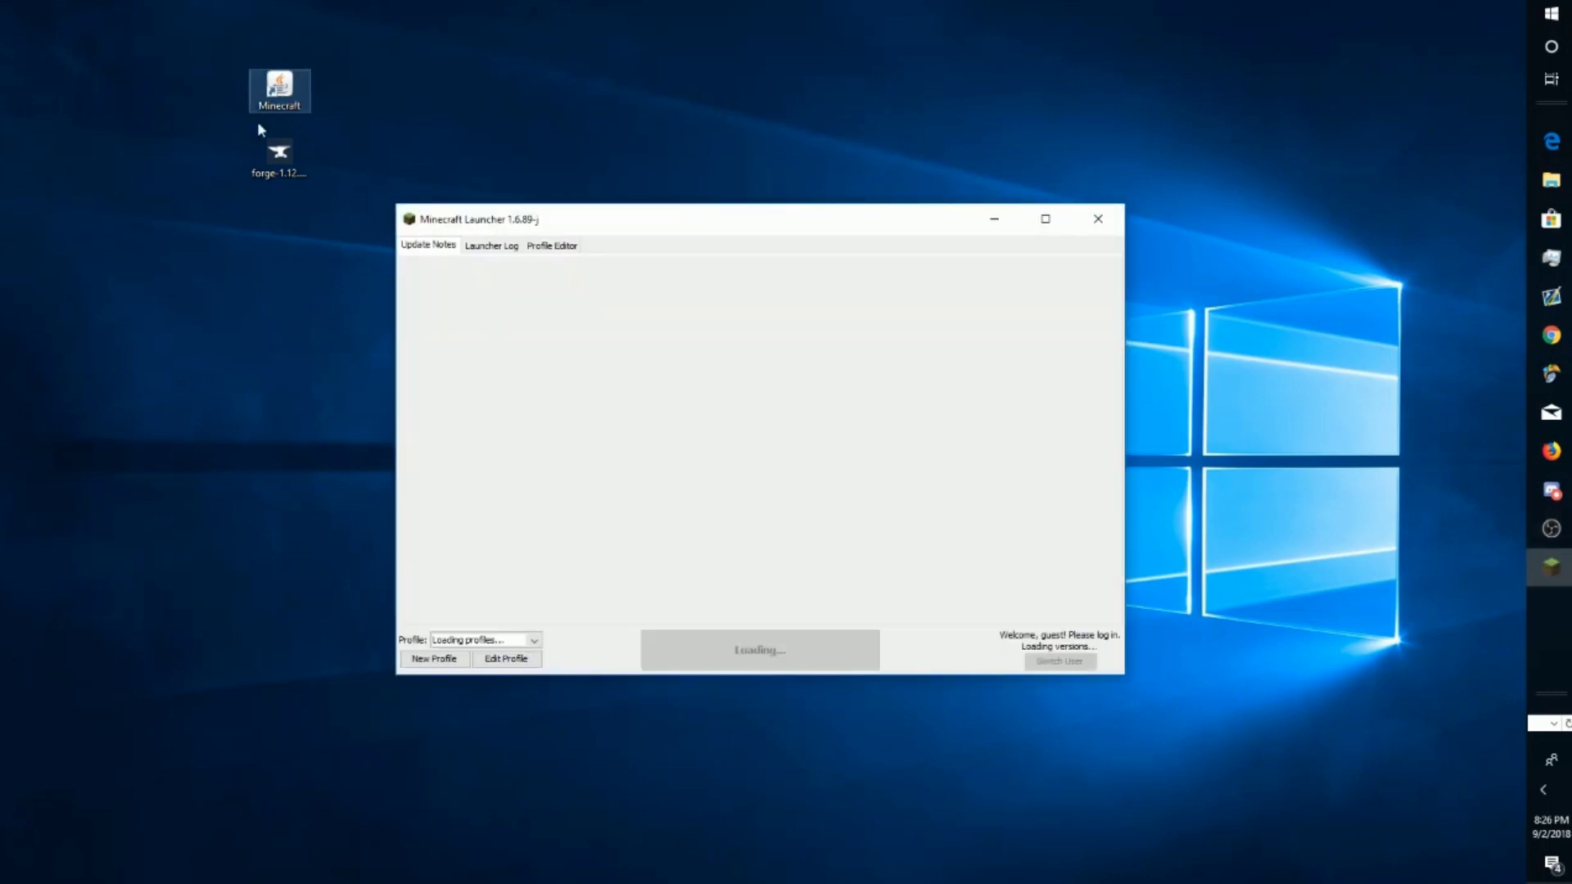
click(443, 665)
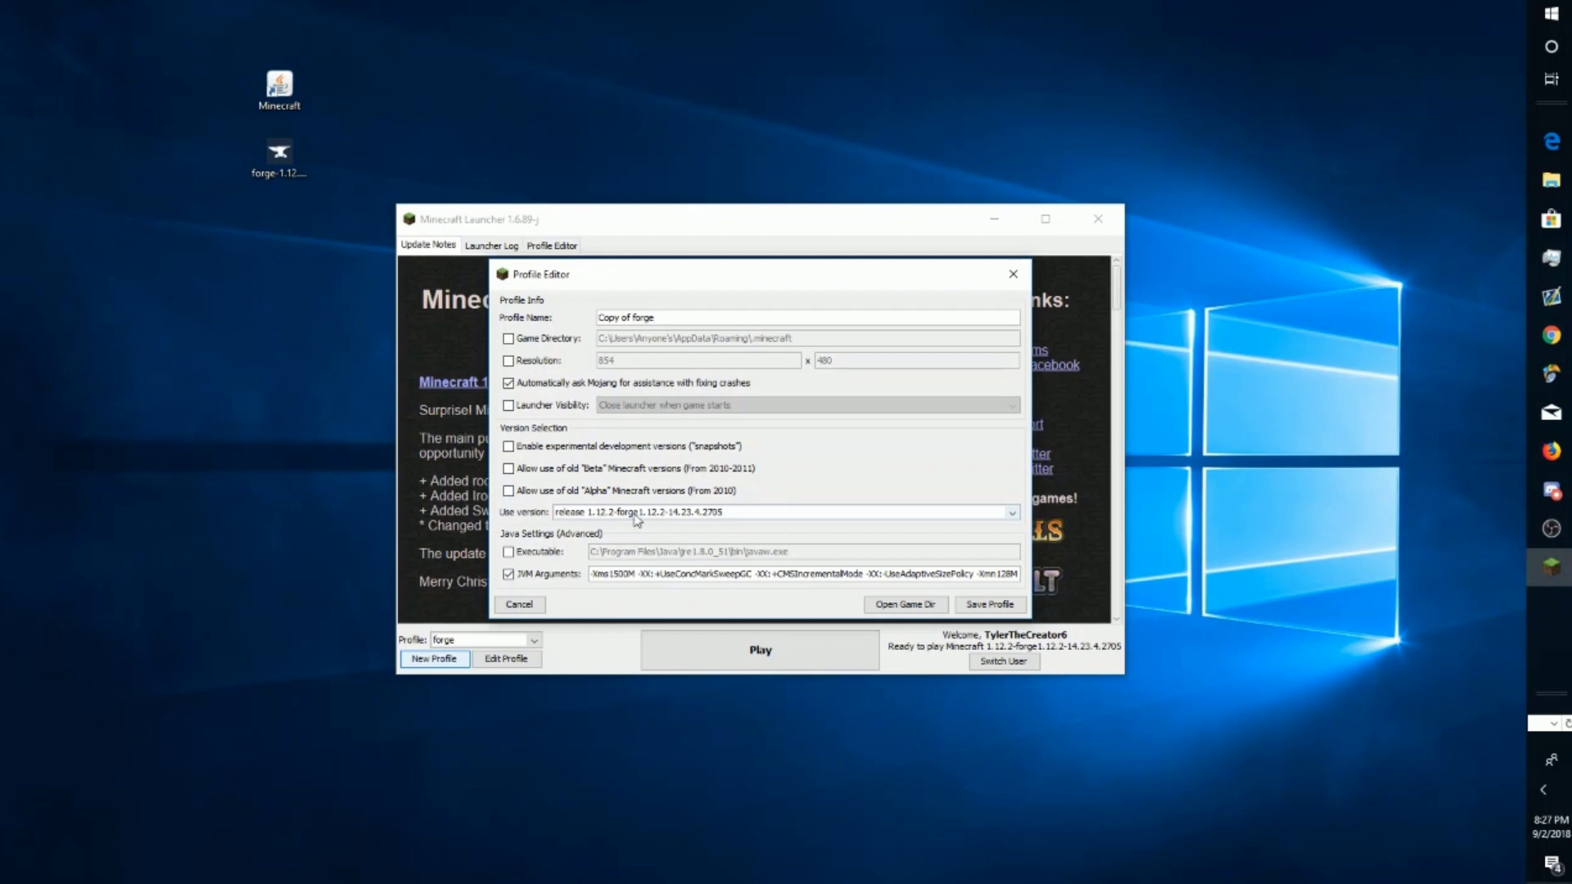
click(852, 513)
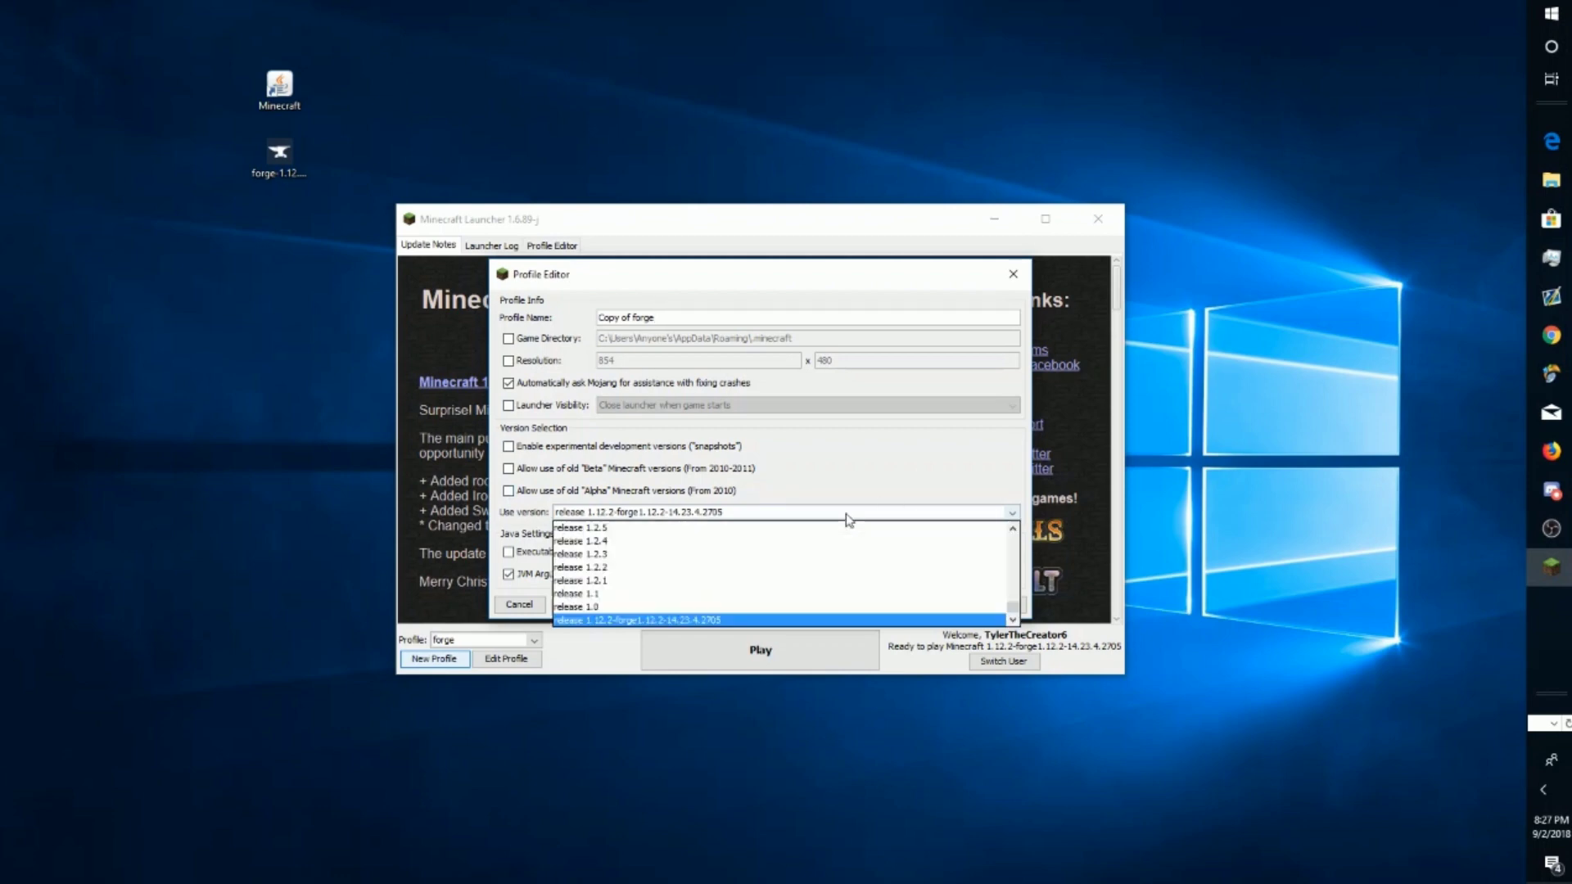
click(655, 623)
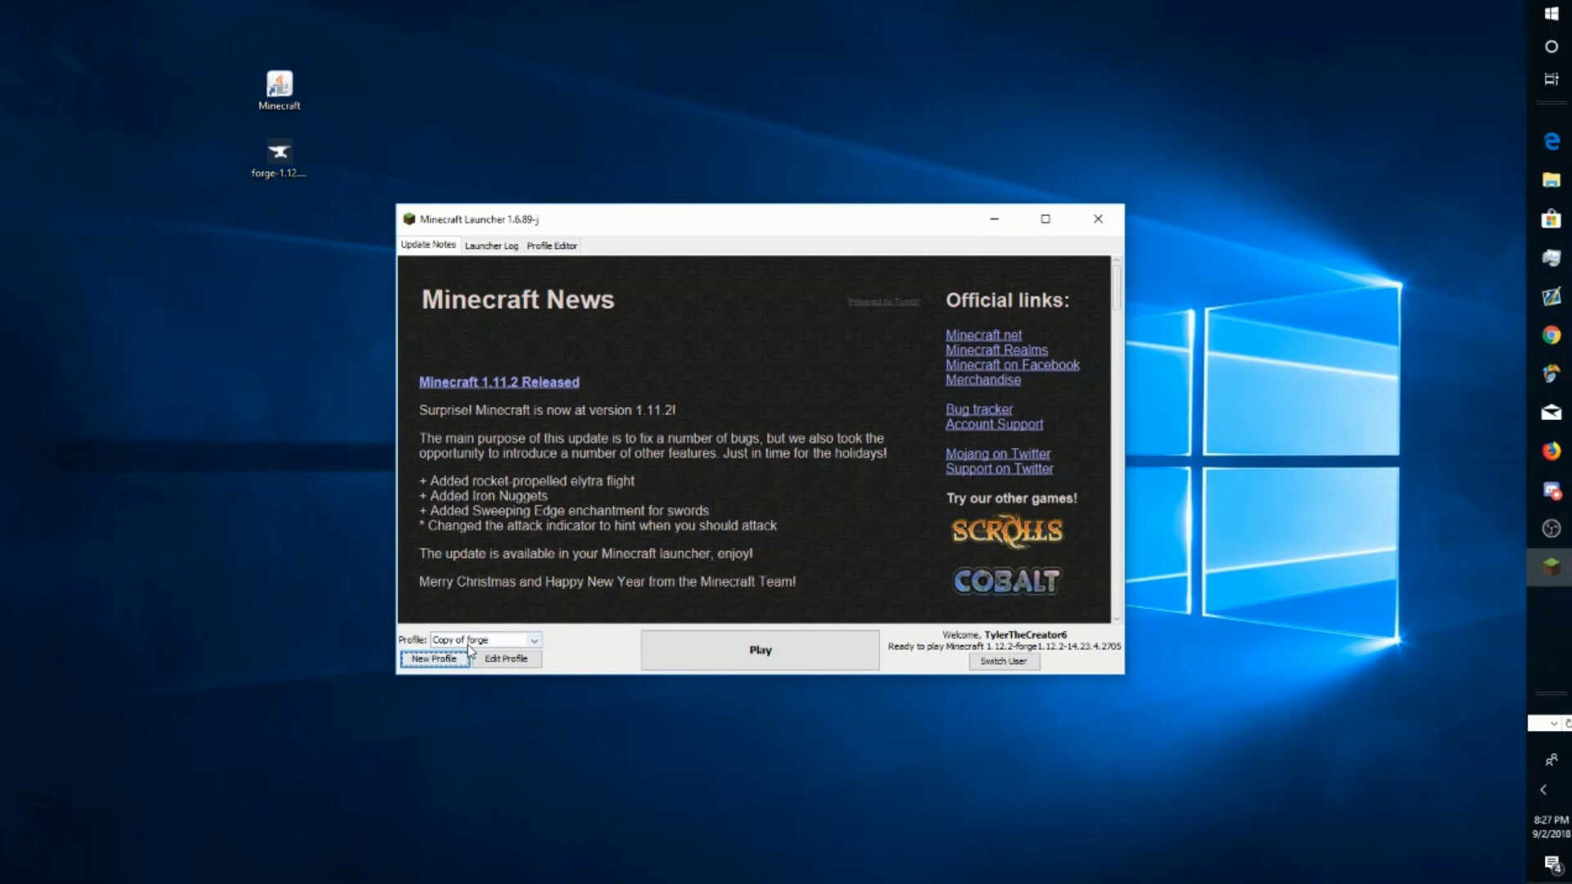
click(769, 661)
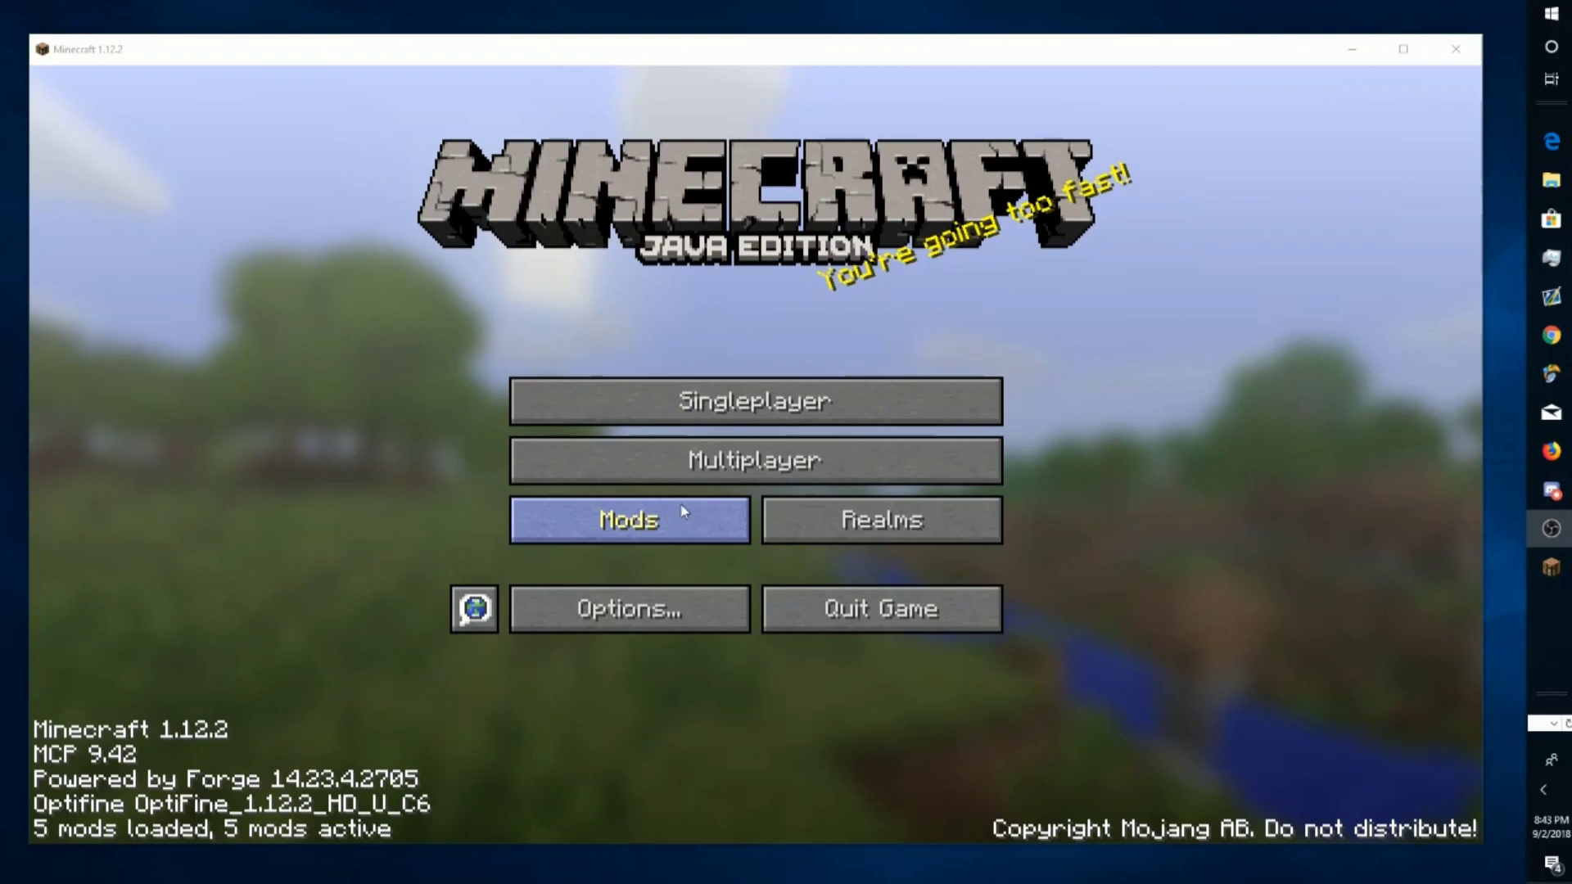
Examine the OptiFine video settings in the game options, and quit Minecraft.
click(582, 616)
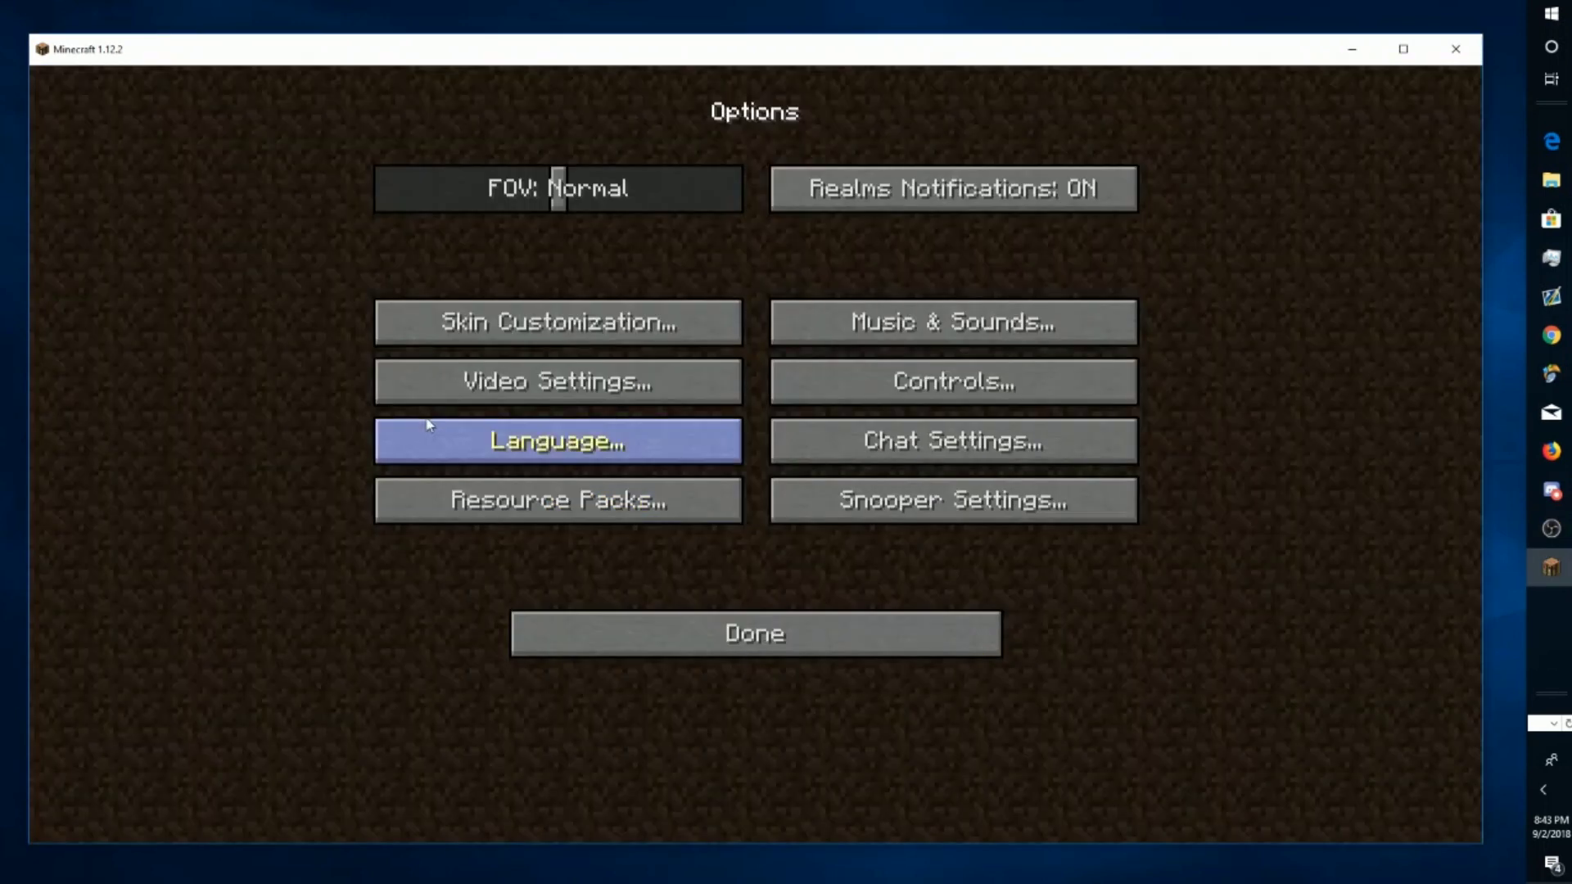
click(549, 391)
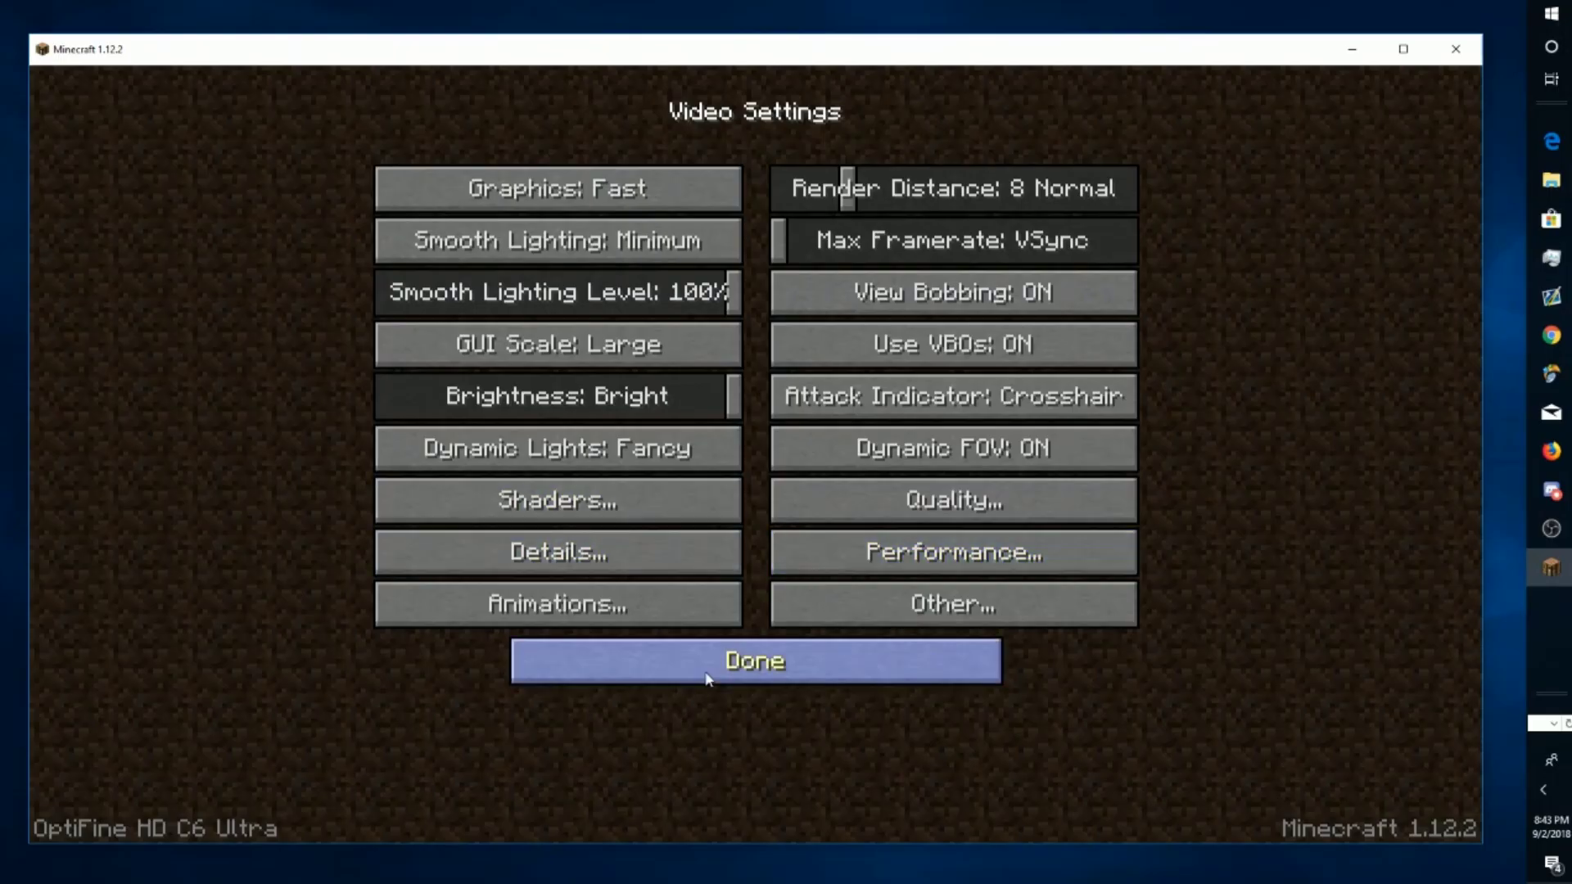
click(708, 670)
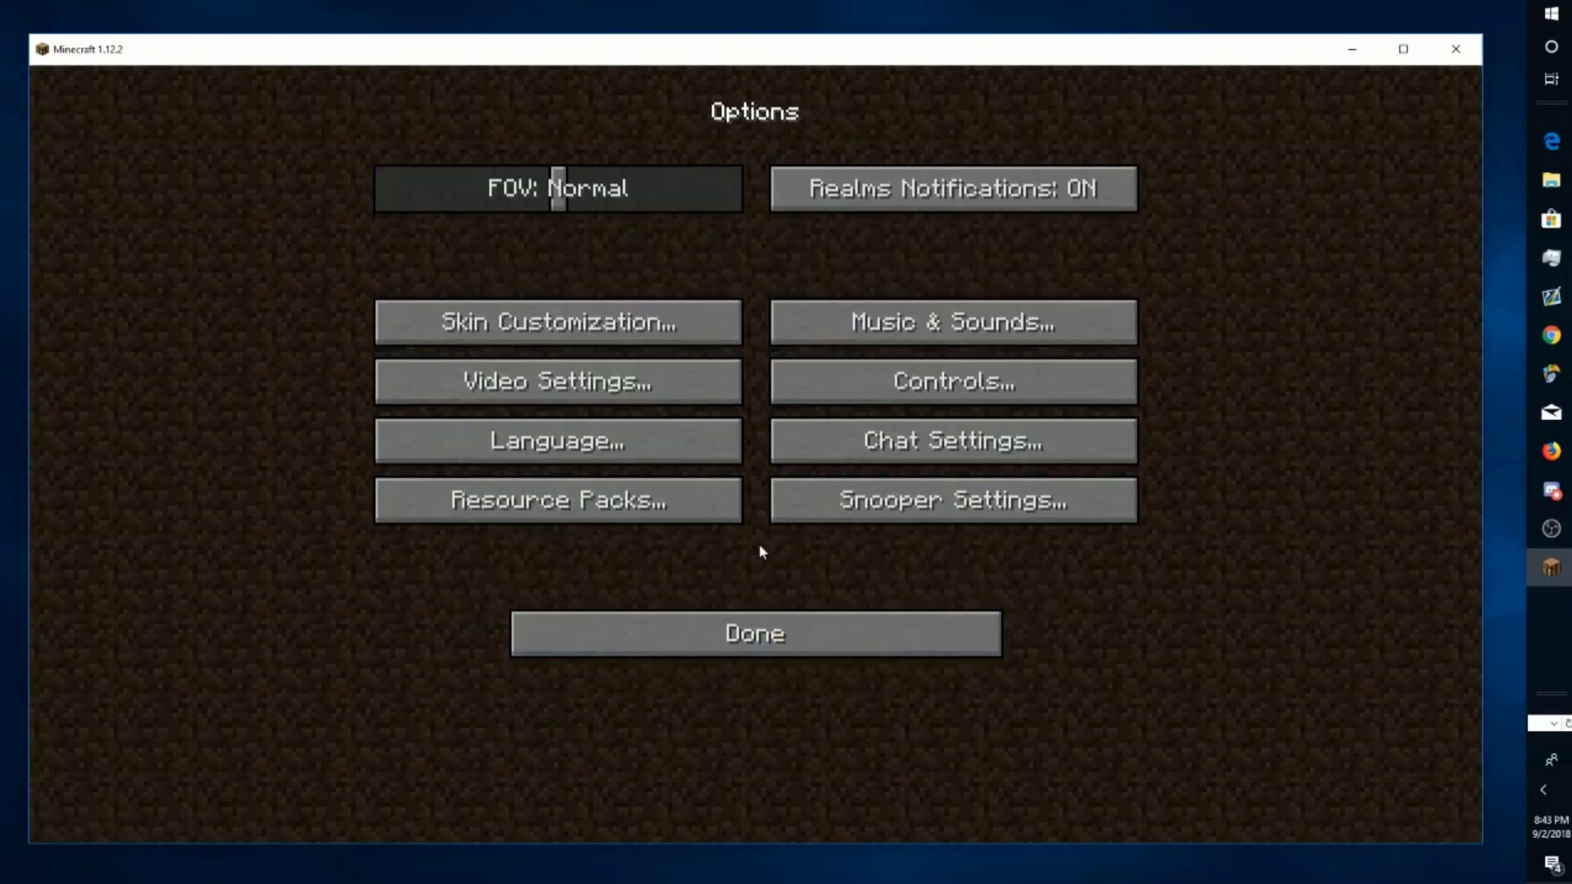
click(724, 633)
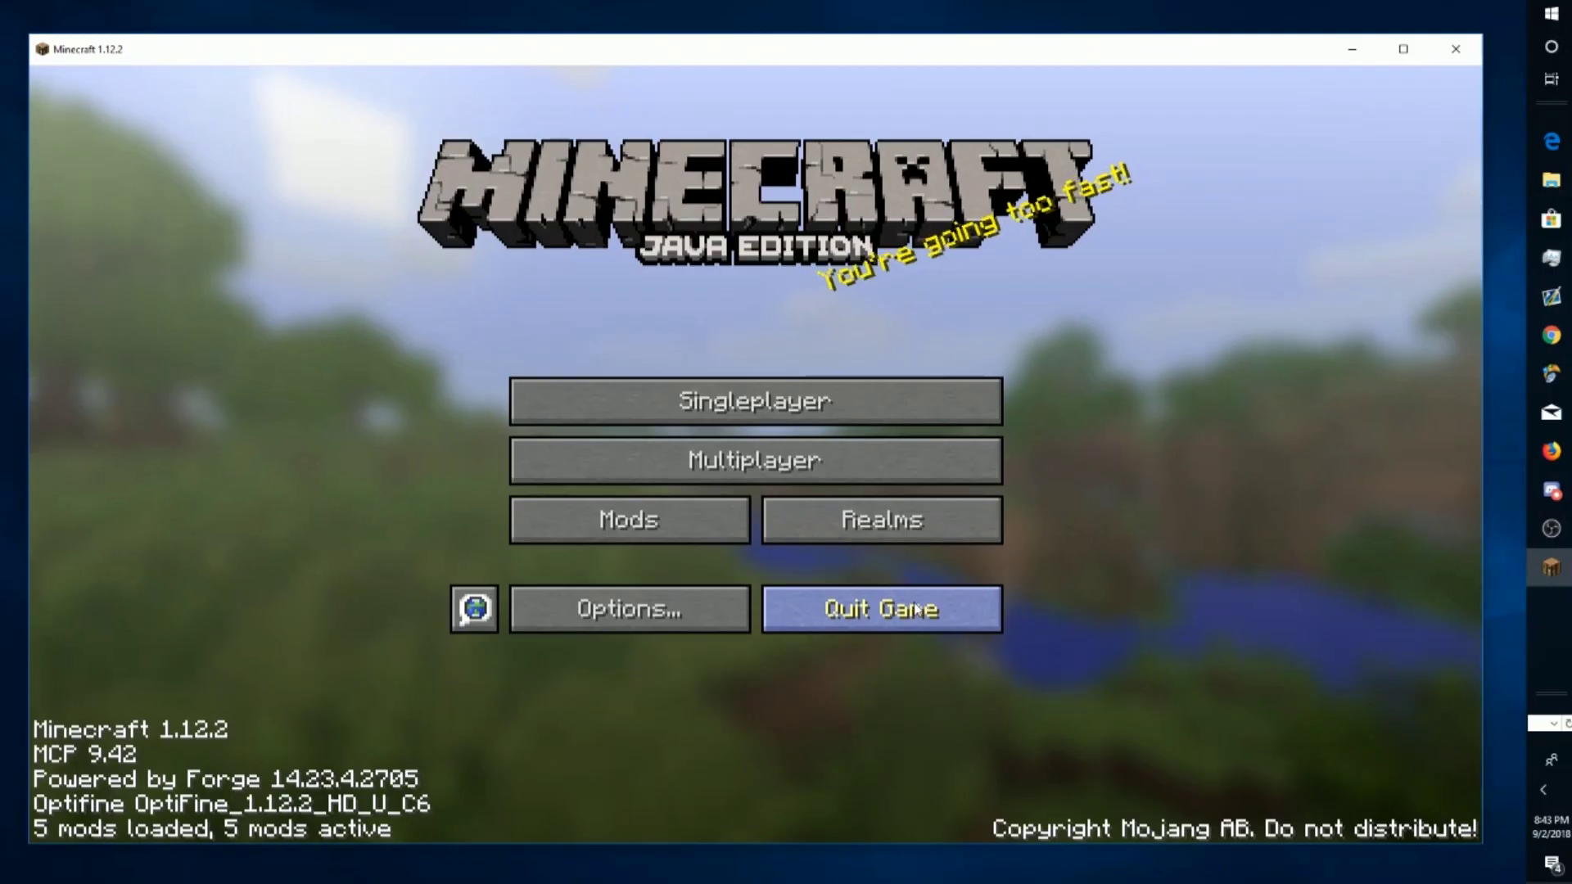
click(915, 610)
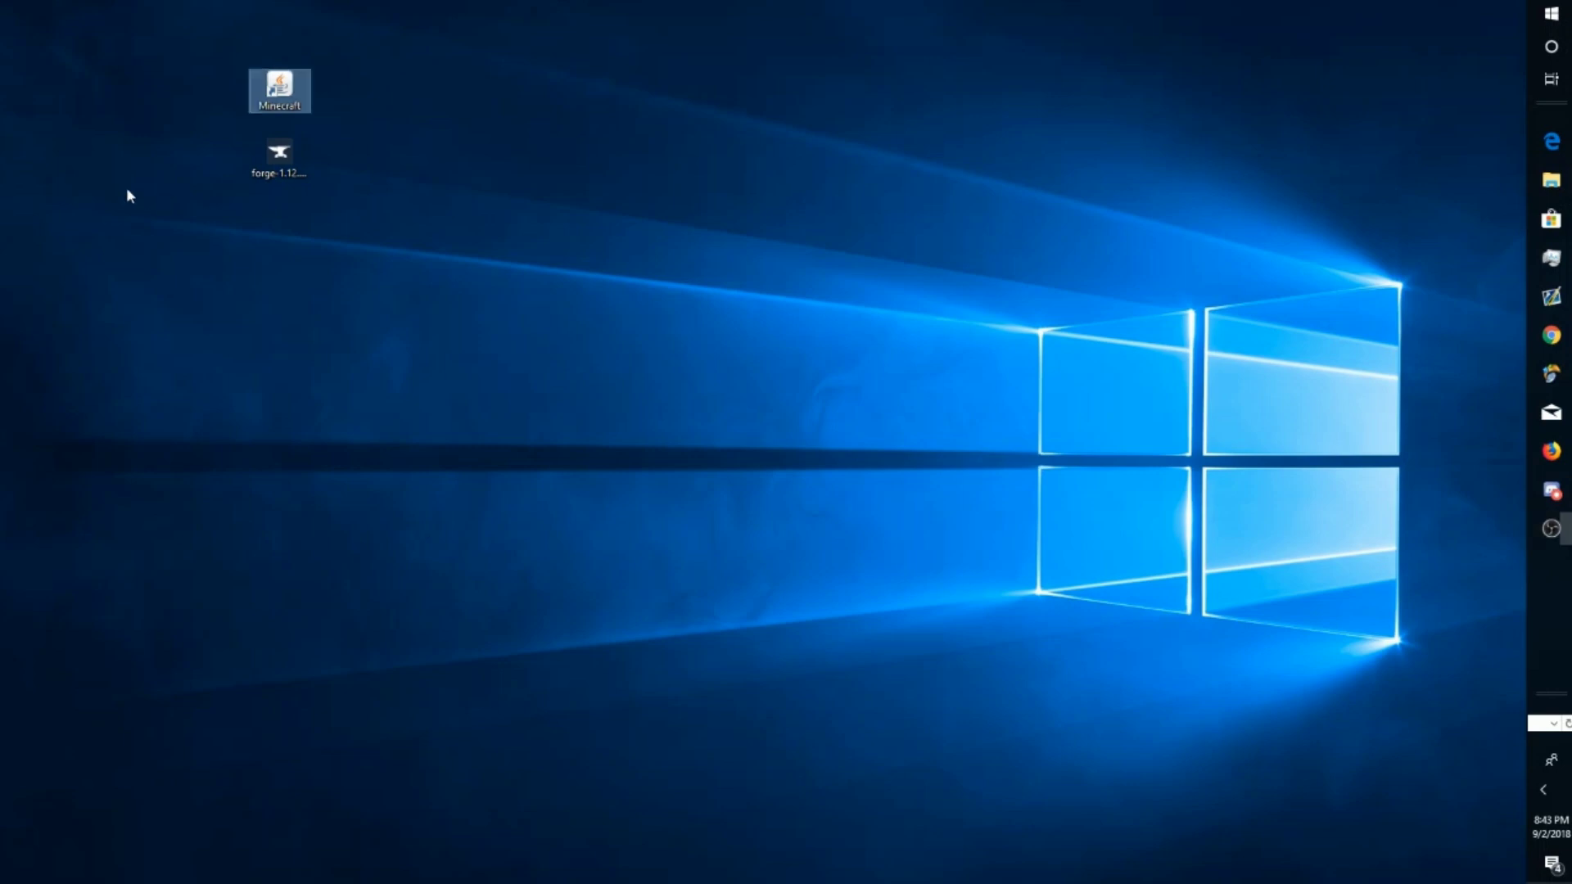
drag(127, 189, 1443, 805)
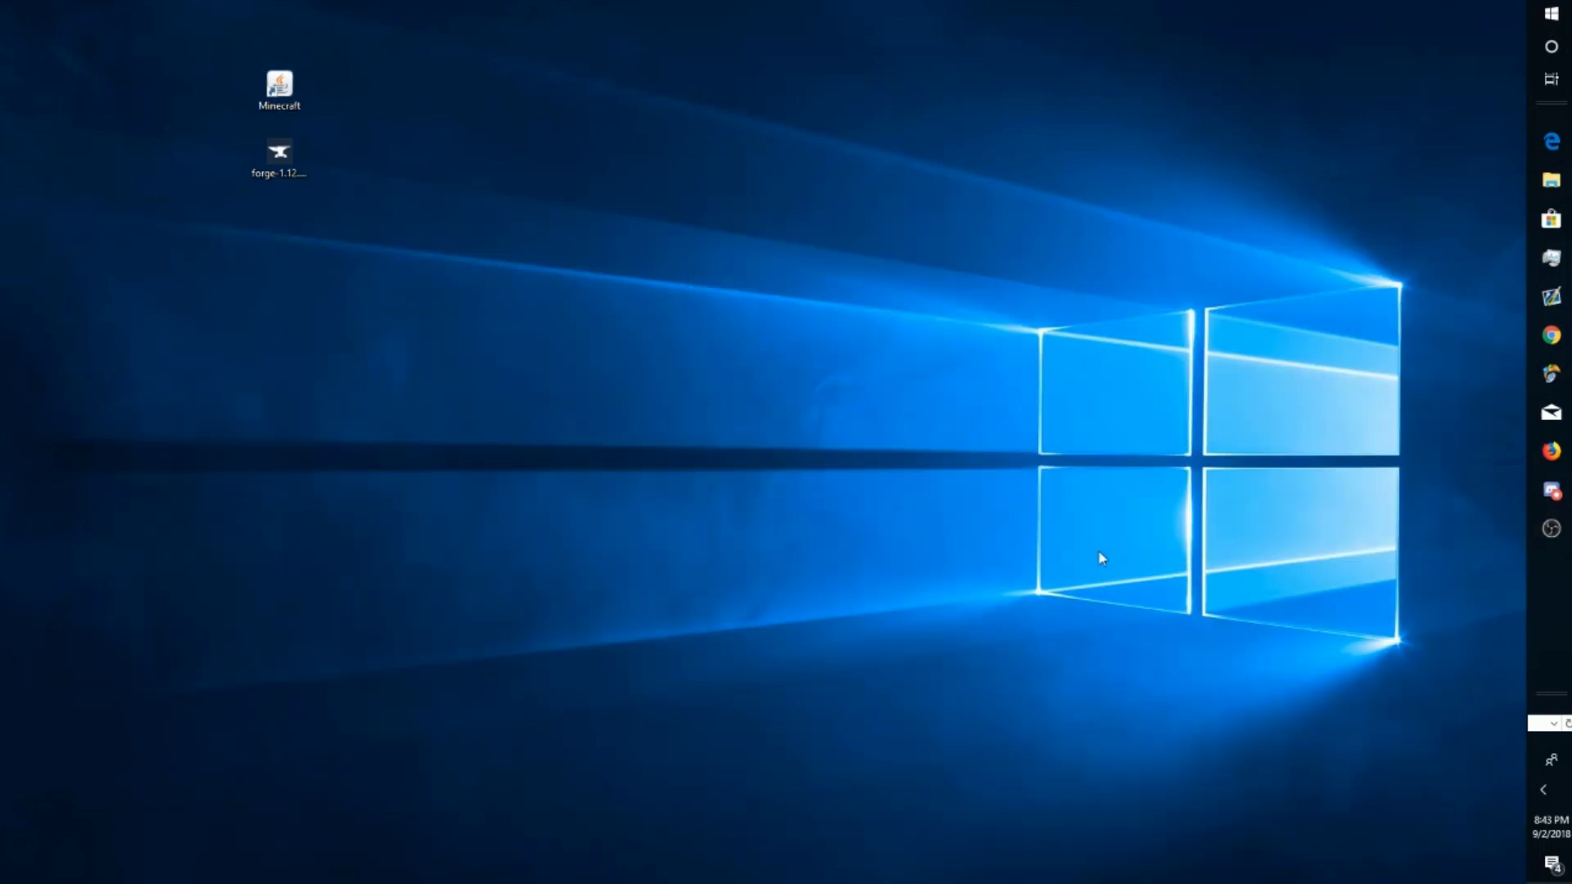
drag(79, 216, 207, 233)
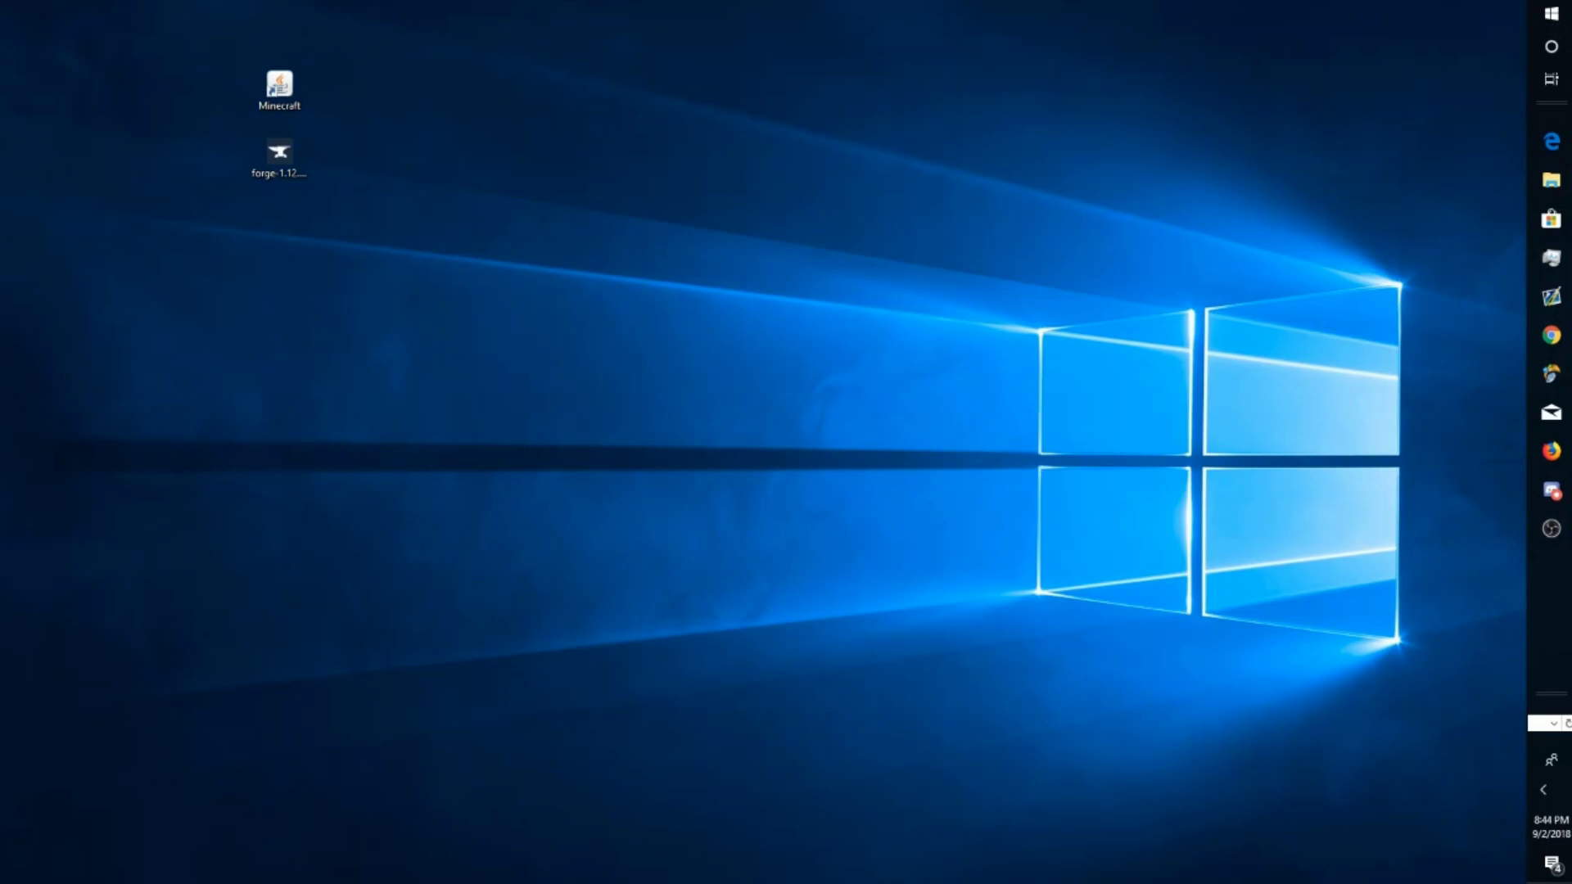